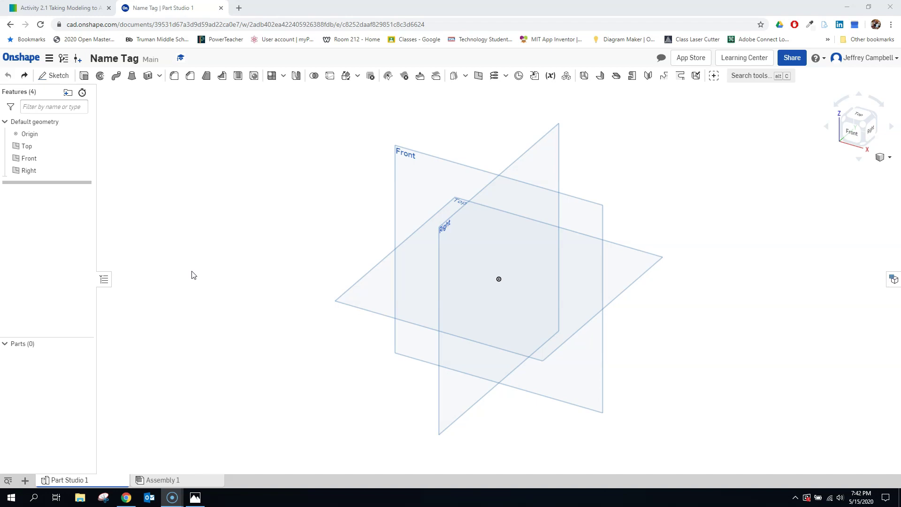
- Review the requirements image, then set the workspace length unit to millimetres
click(195, 497)
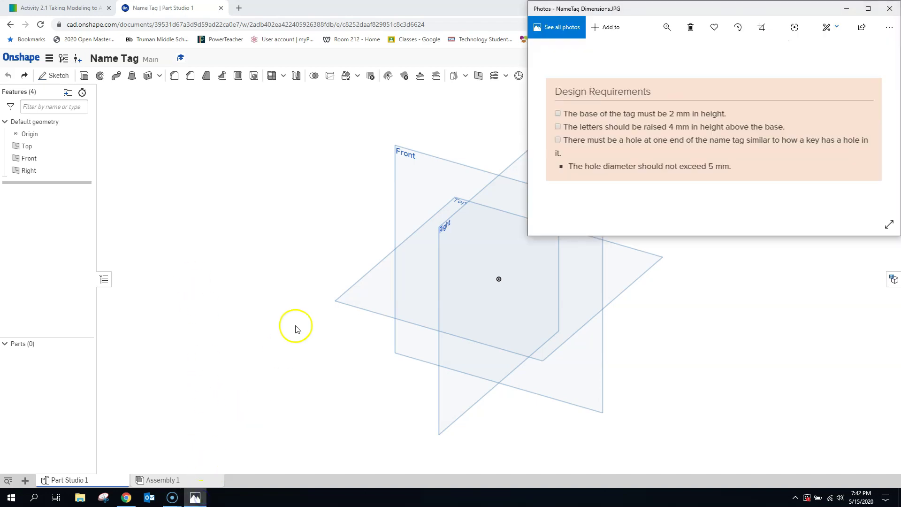
click(302, 292)
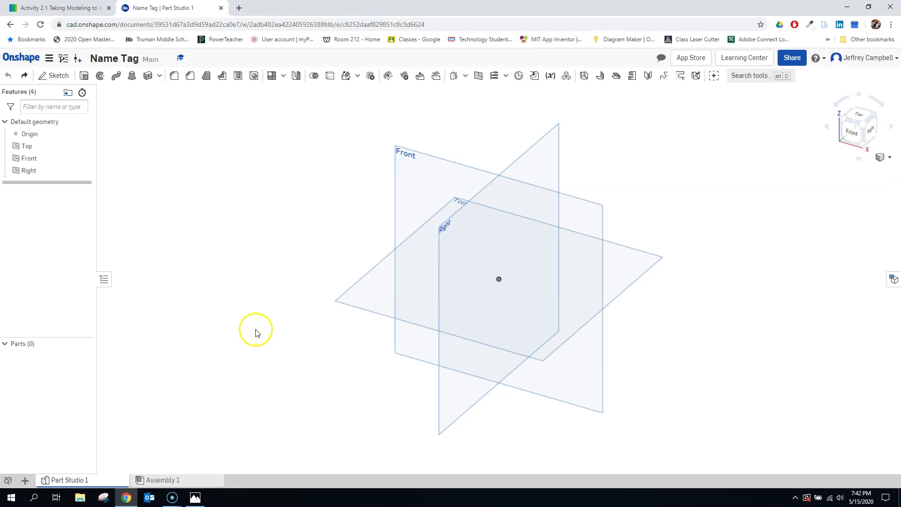
click(49, 58)
click(76, 122)
click(151, 115)
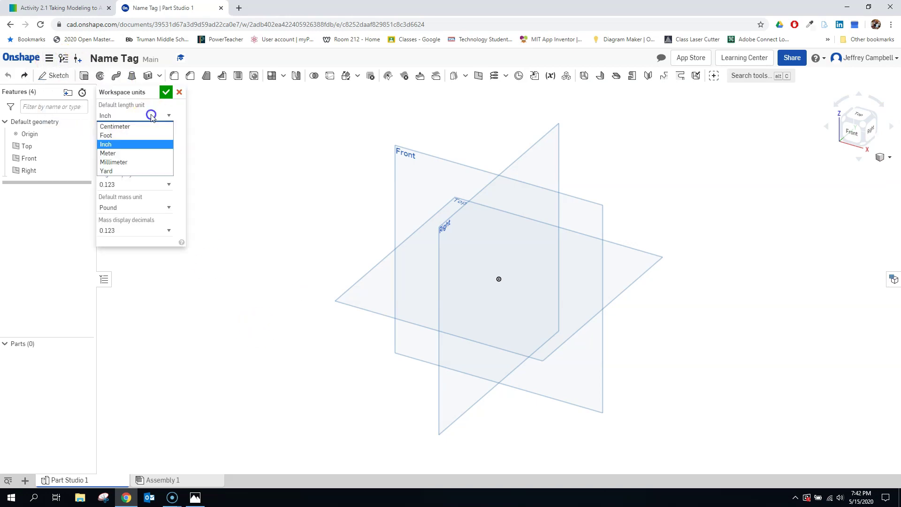
click(128, 162)
click(166, 92)
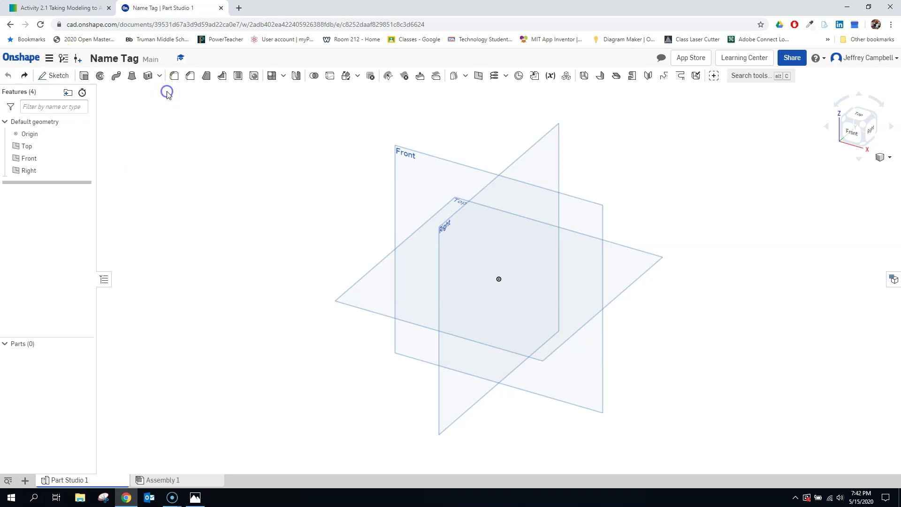
- Start a sketch on the Top plane and view it from above
click(55, 75)
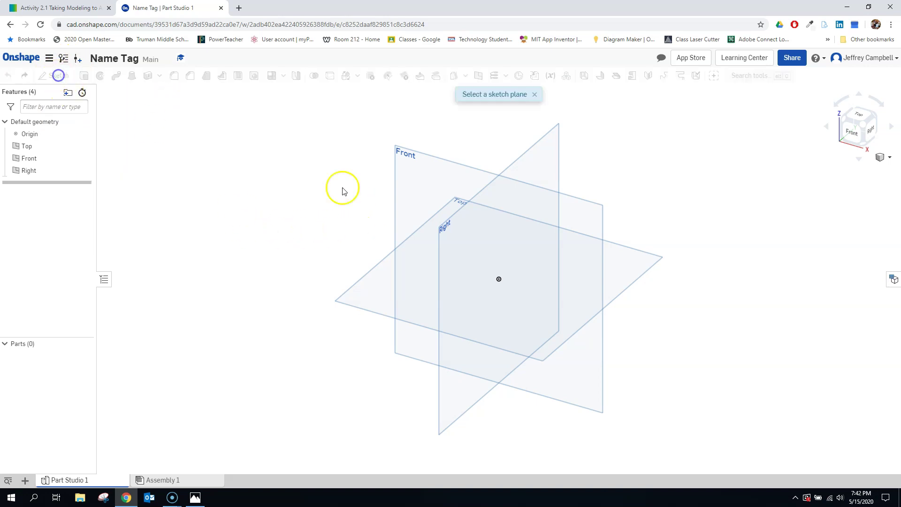
click(379, 301)
click(858, 114)
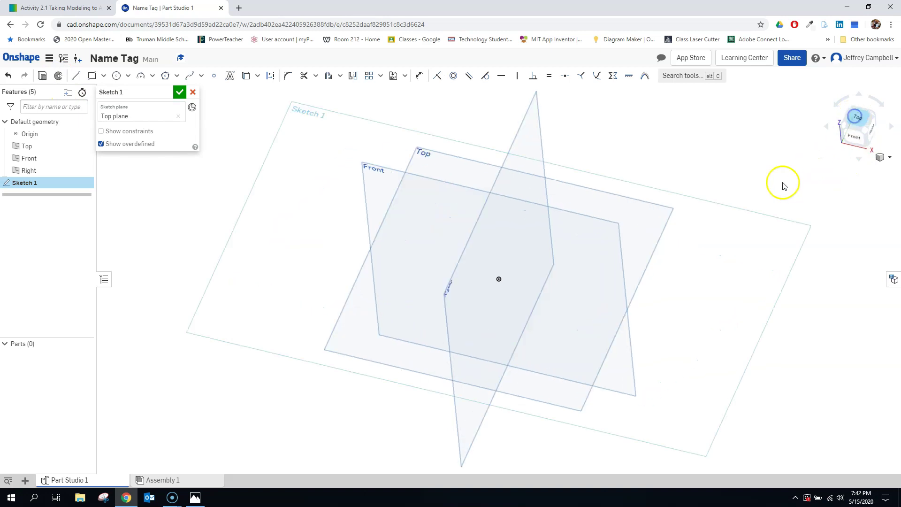
- Draw a 100 × 25 mm corner rectangle from the origin and finish the sketch
click(92, 75)
click(450, 300)
click(627, 232)
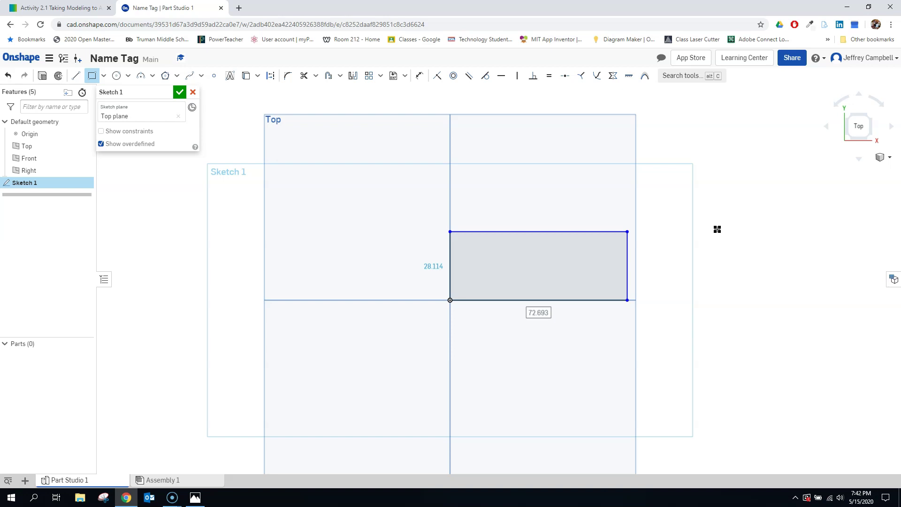
text(100)
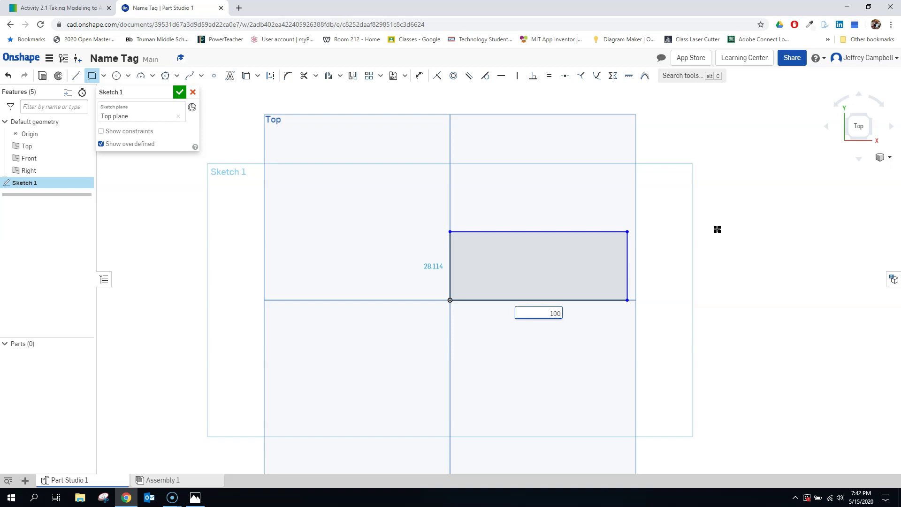
key(Return)
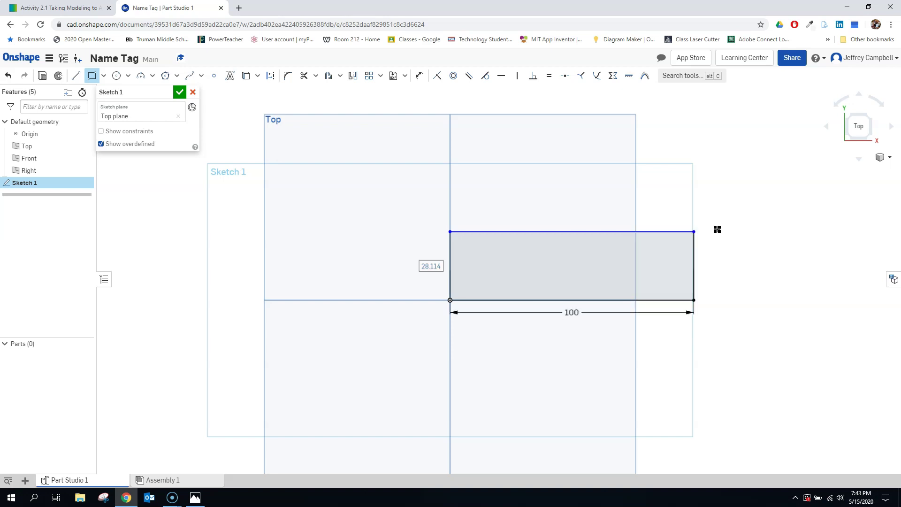
text(25)
key(Return)
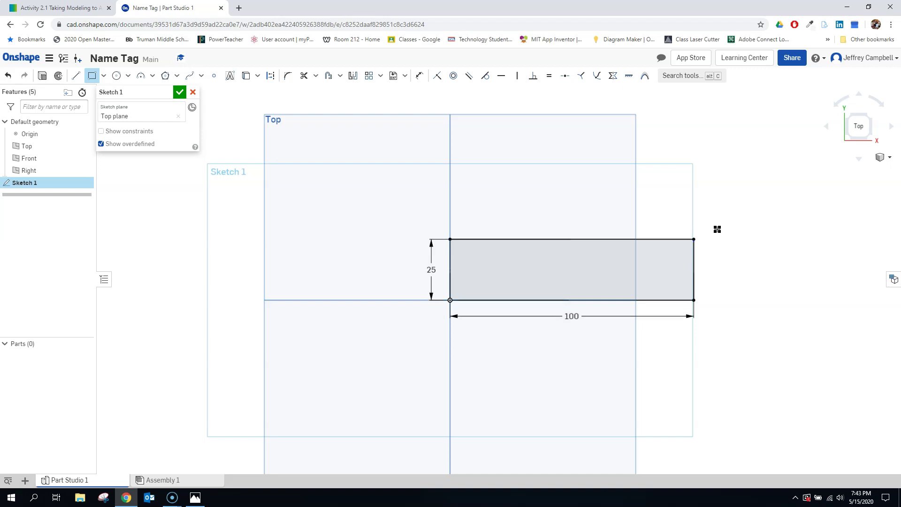
click(180, 93)
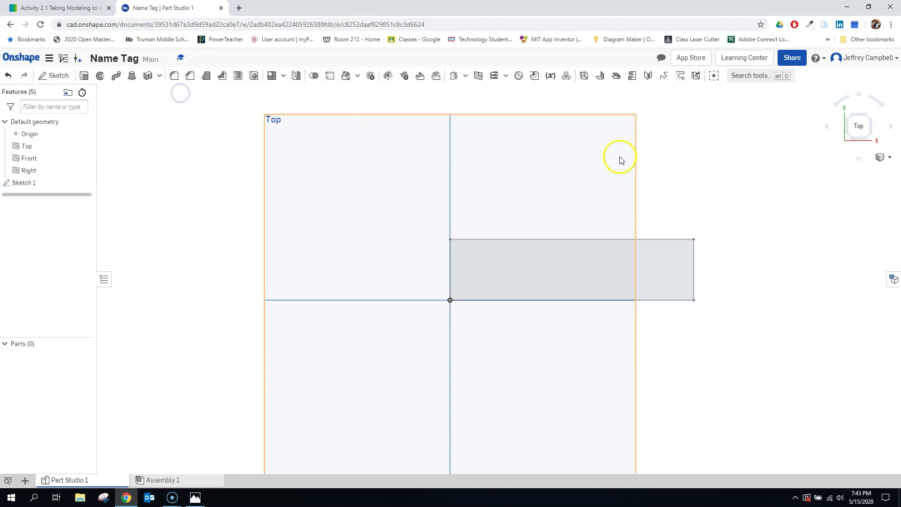
- Extrude the rectangle 2 mm into the solid plate Part 1
click(866, 137)
click(84, 75)
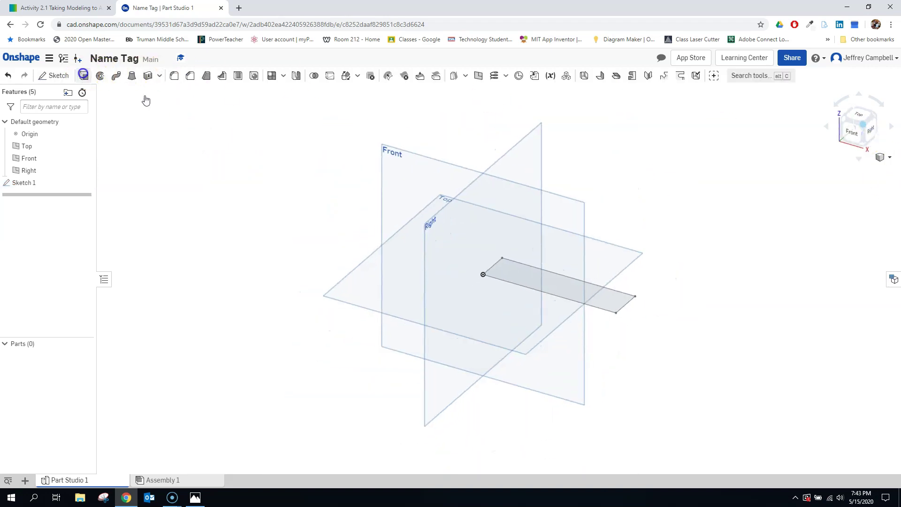
click(606, 312)
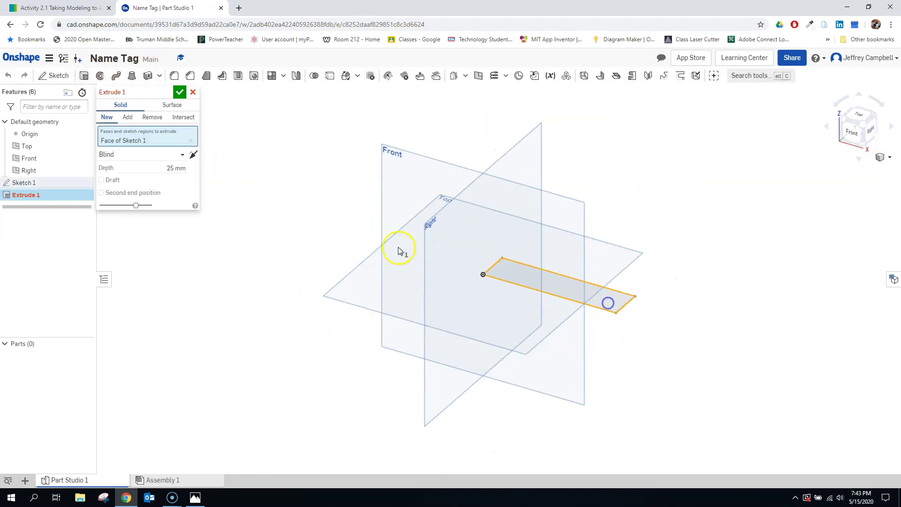
click(175, 170)
text(2)
key(Return)
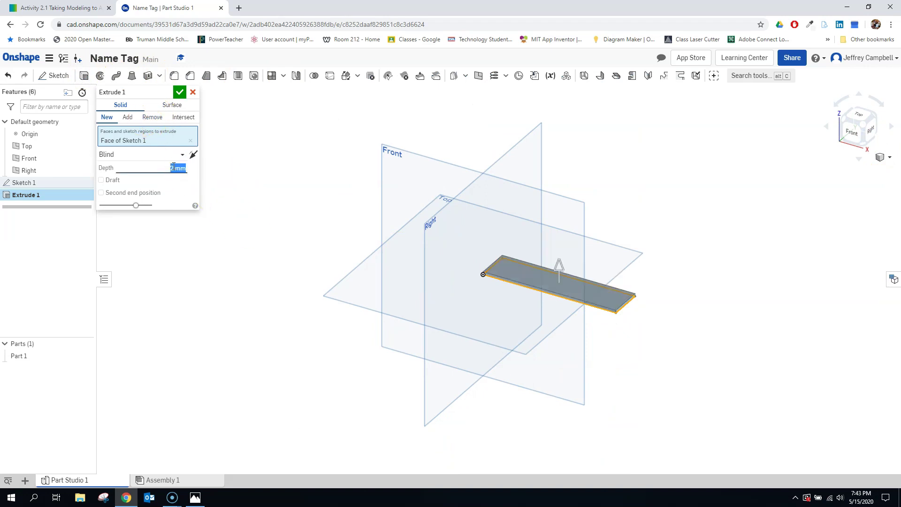
click(179, 92)
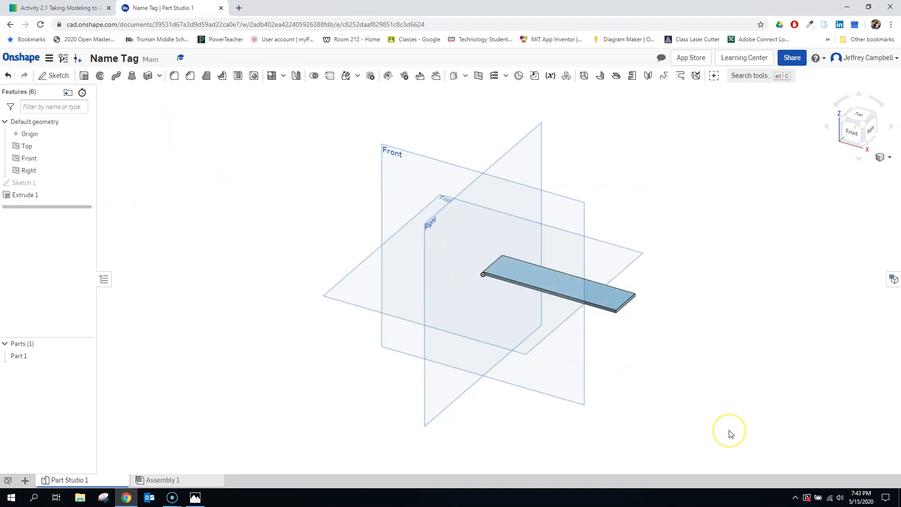
- Hide the default planes and fit the plate in view
key(p)
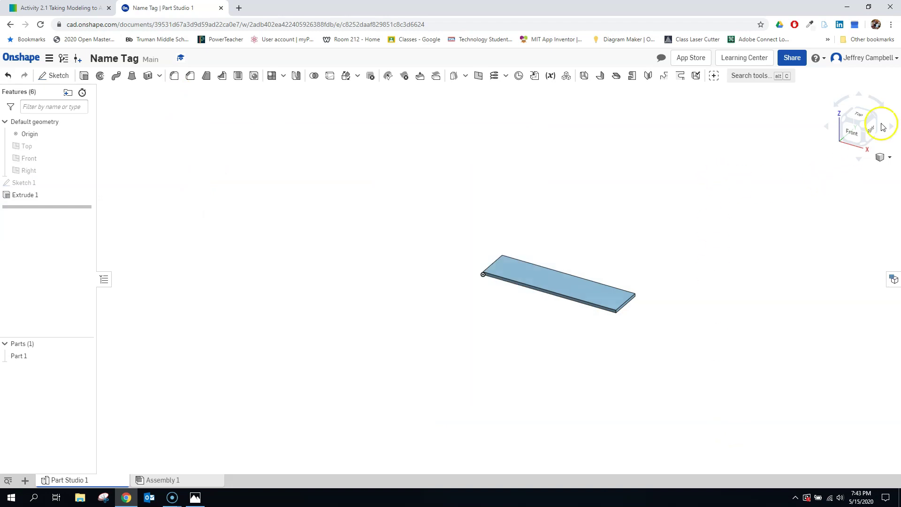
click(864, 126)
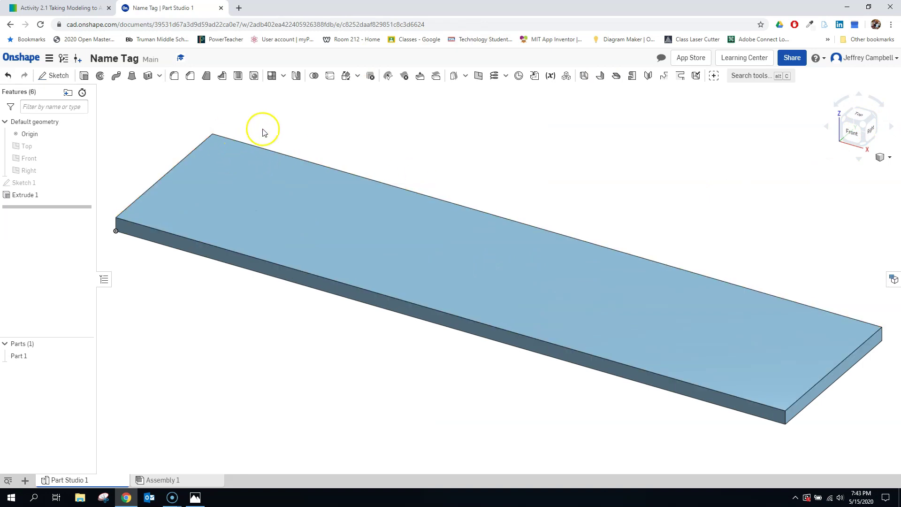
mouse_move(261, 131)
middle_down()
mouse_move(410, 128)
mouse_move(517, 199)
middle_up()
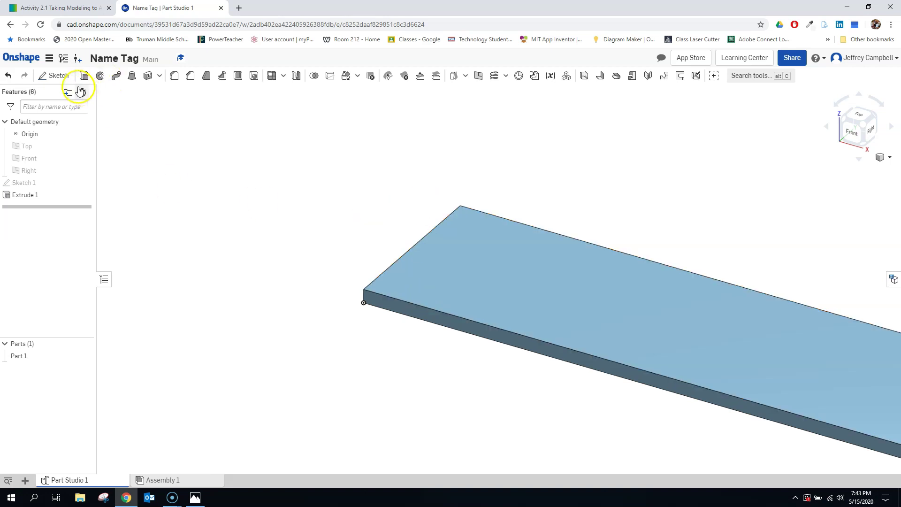
- Sketch on the plate's top face and place the key-hole centre point
click(64, 79)
click(489, 272)
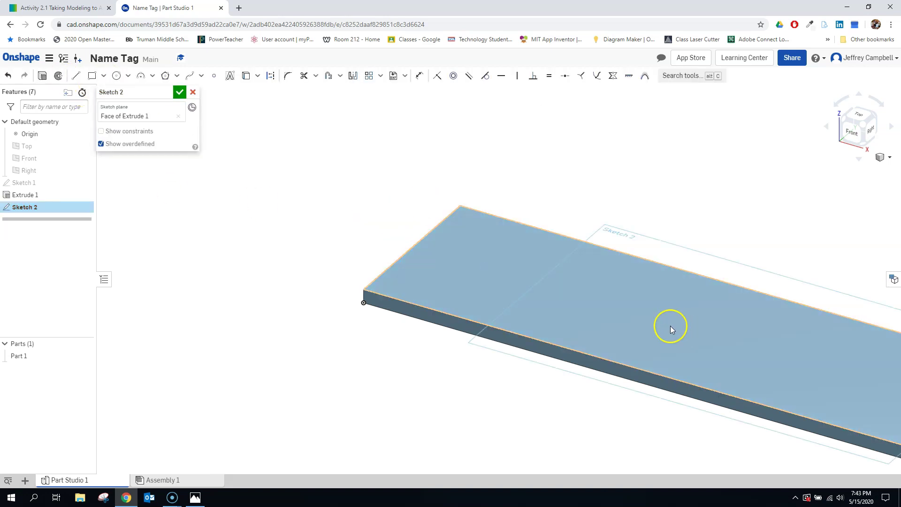
click(214, 75)
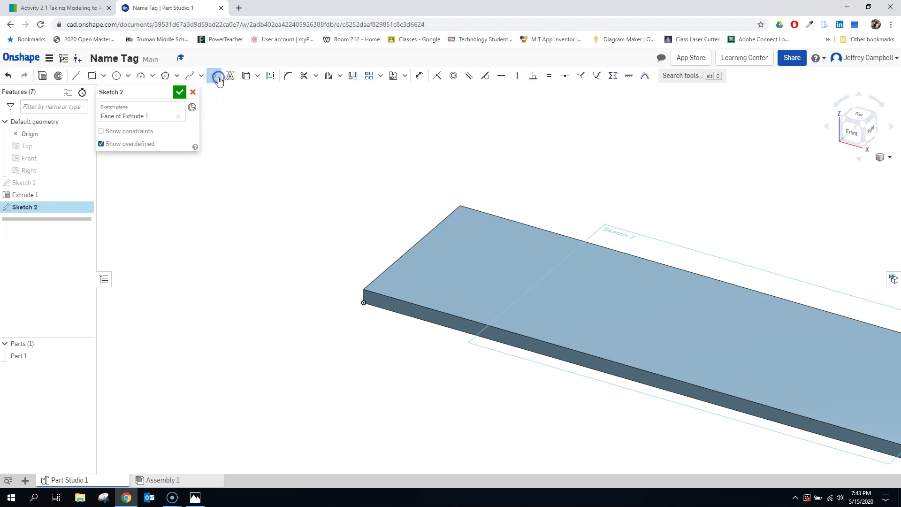
click(410, 248)
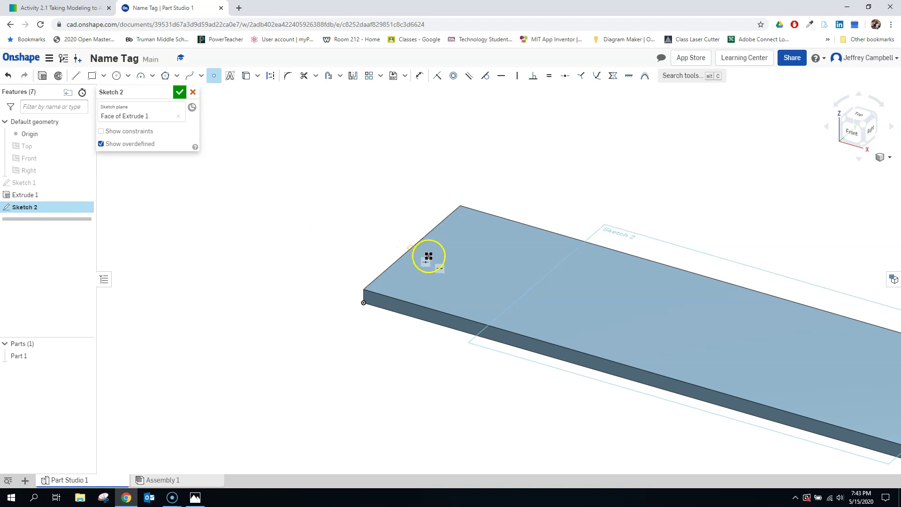
click(469, 266)
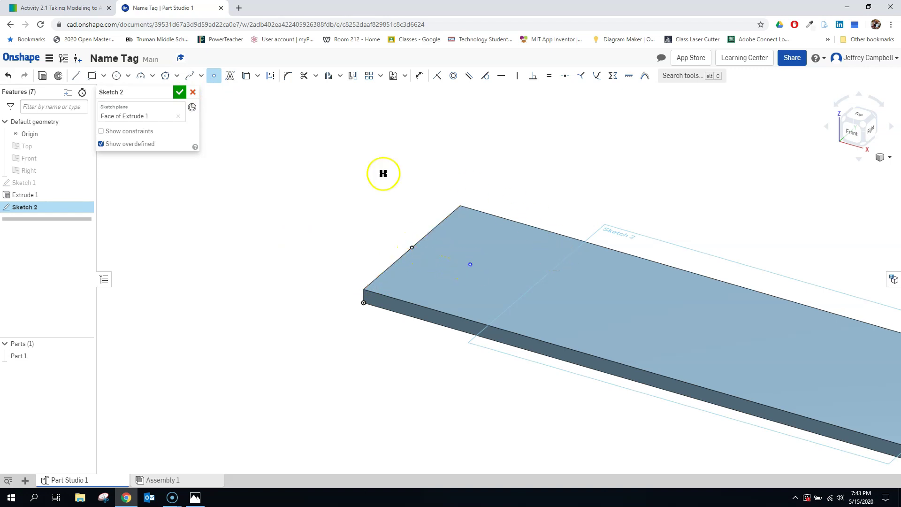
- Project the left edge, dimension the point 7.5 mm from it, and finish the sketch
click(419, 76)
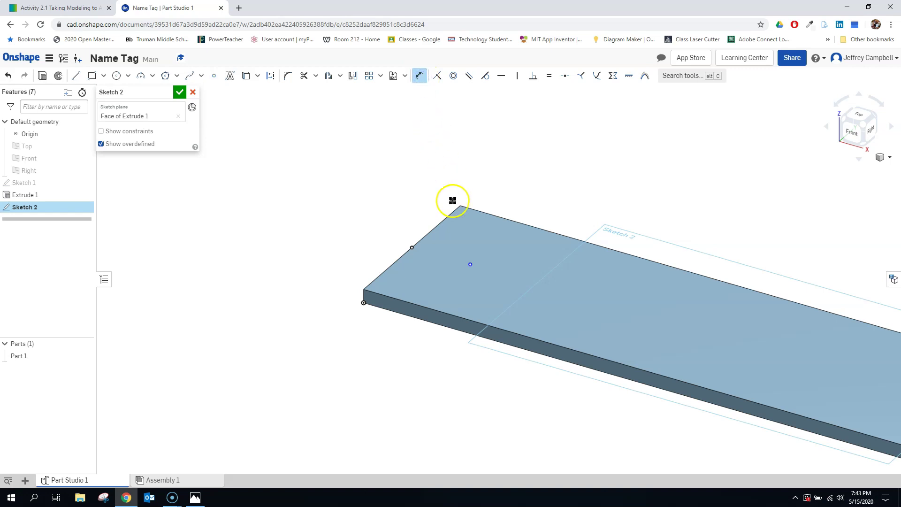
click(422, 239)
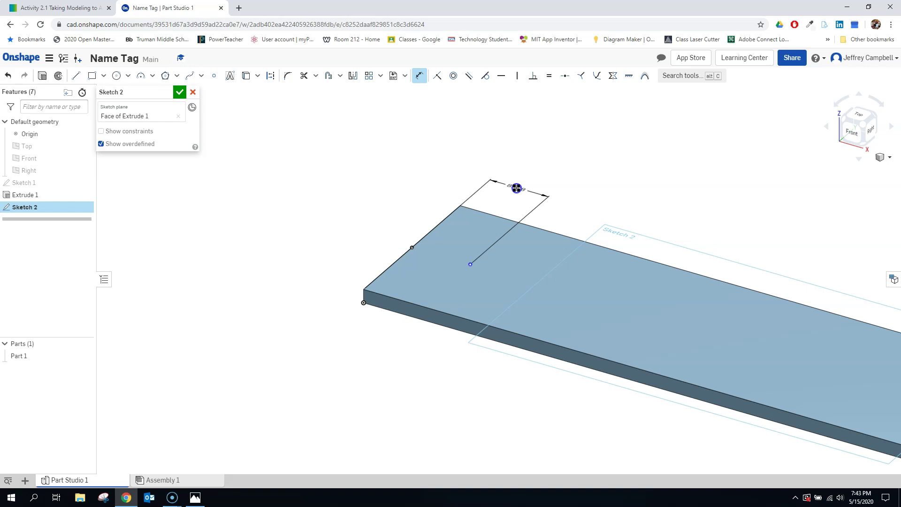
click(516, 188)
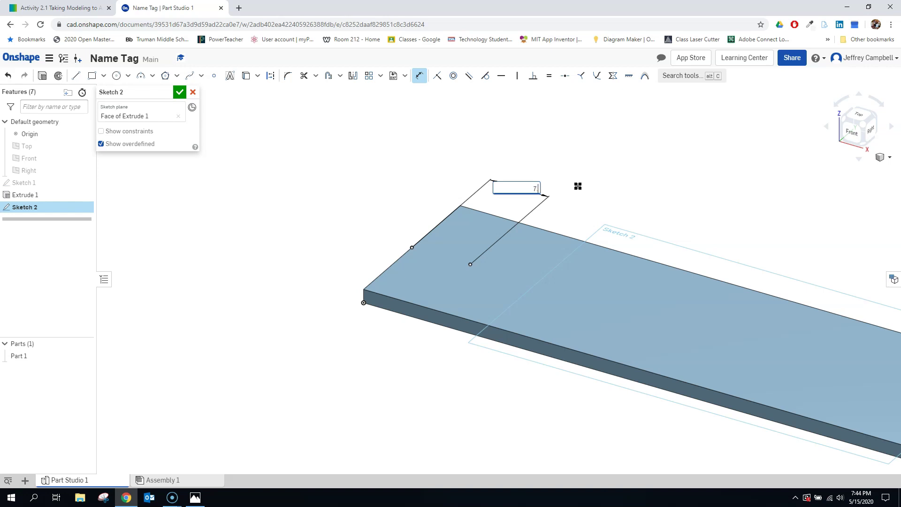
key(Return)
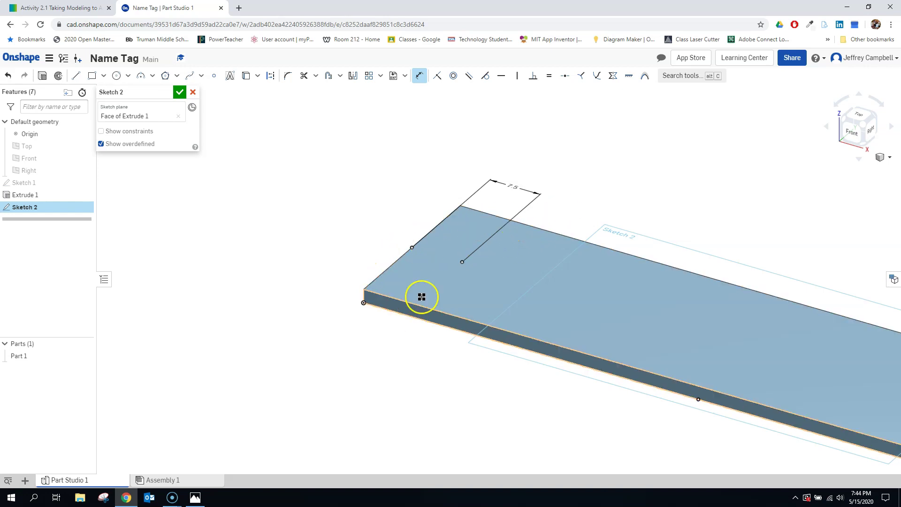
click(179, 93)
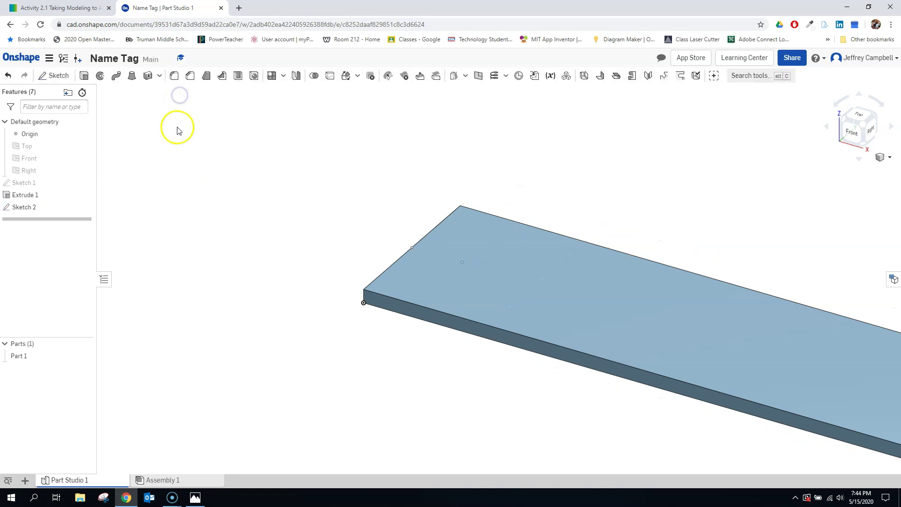
- Add a simple 5 mm through hole at the Sketch 2 point, then view from the top
click(255, 78)
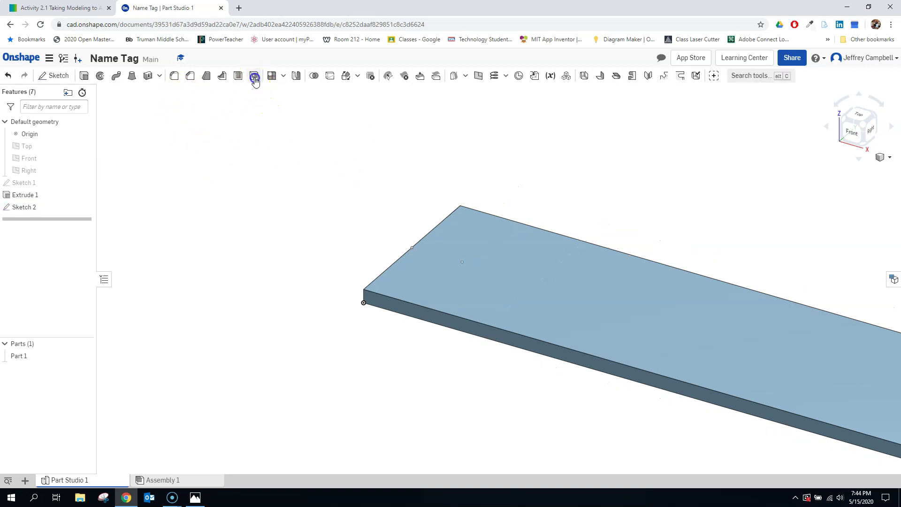
click(461, 262)
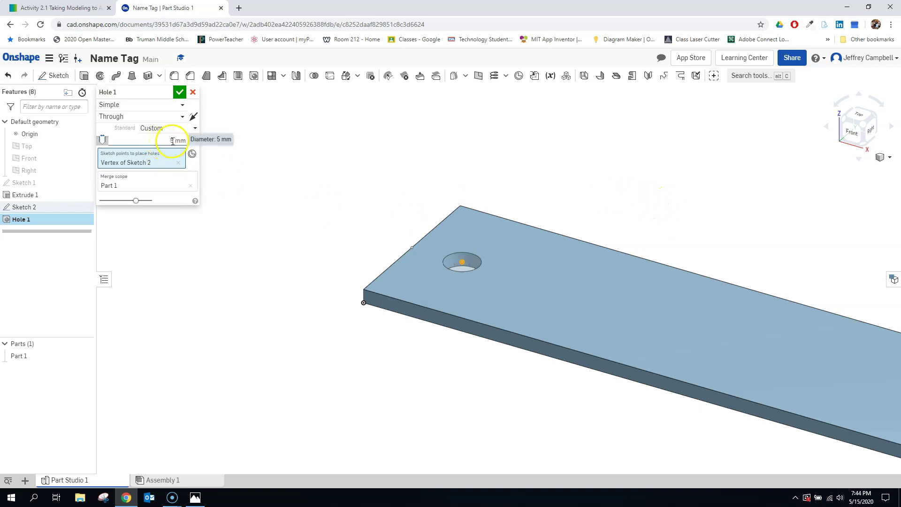
click(181, 140)
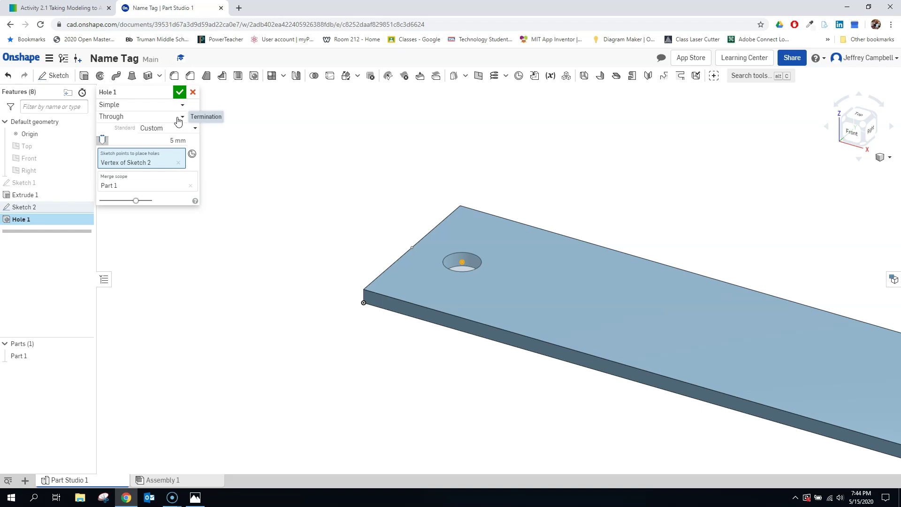
click(179, 92)
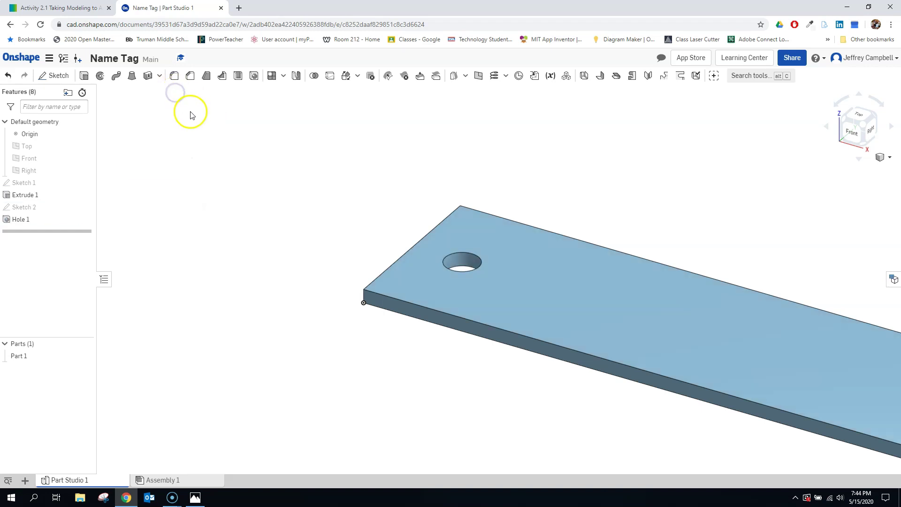
middle_drag(784, 177, 599, 153)
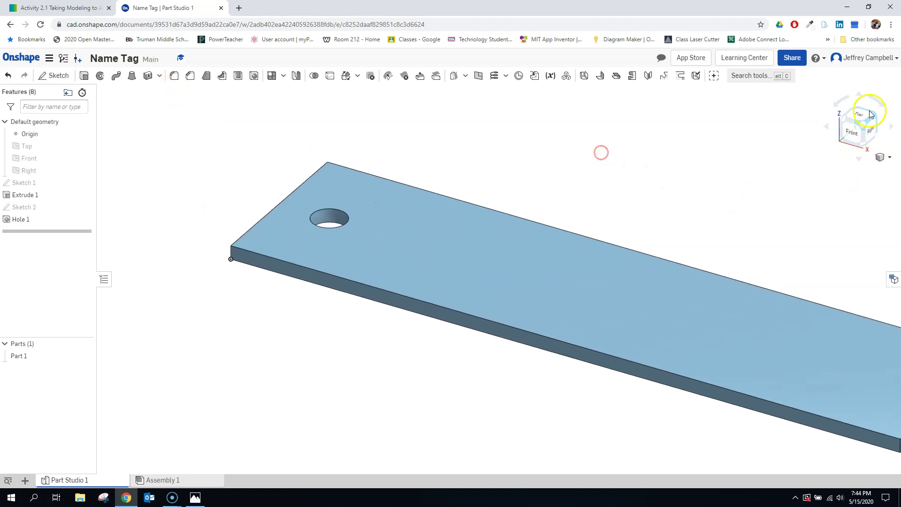
click(861, 116)
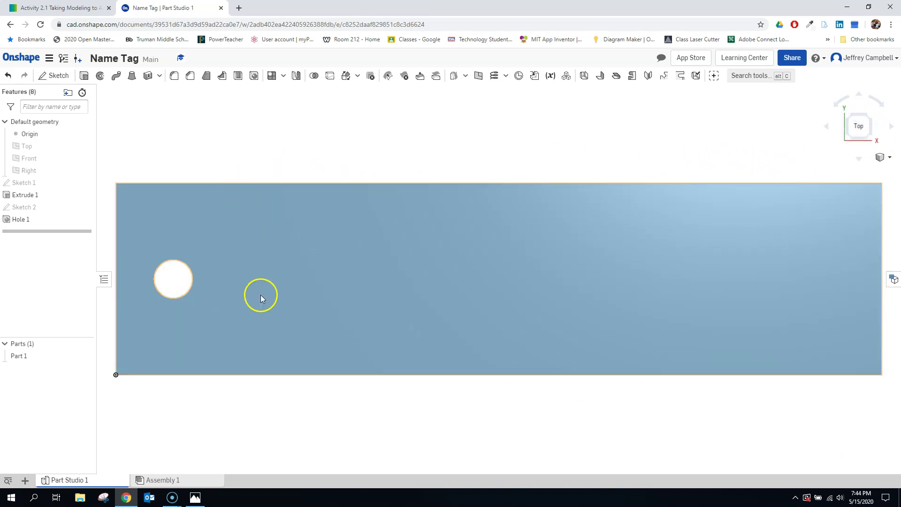
- Start a sketch on the plate's top face and enter the text 'MythBadger'
click(41, 75)
click(375, 270)
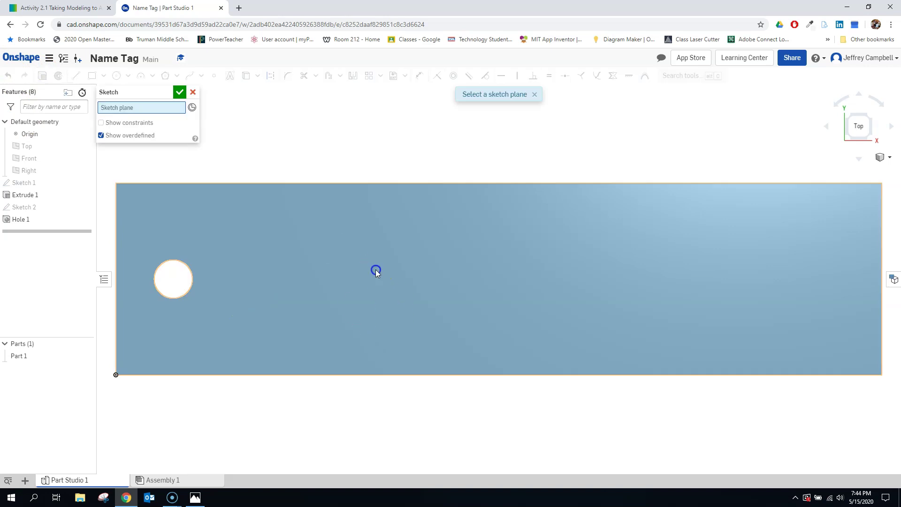
click(655, 266)
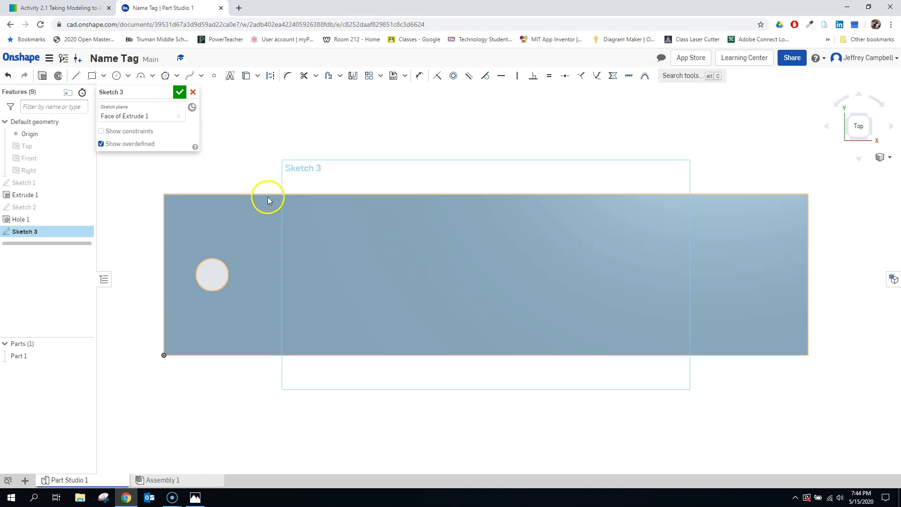
click(230, 76)
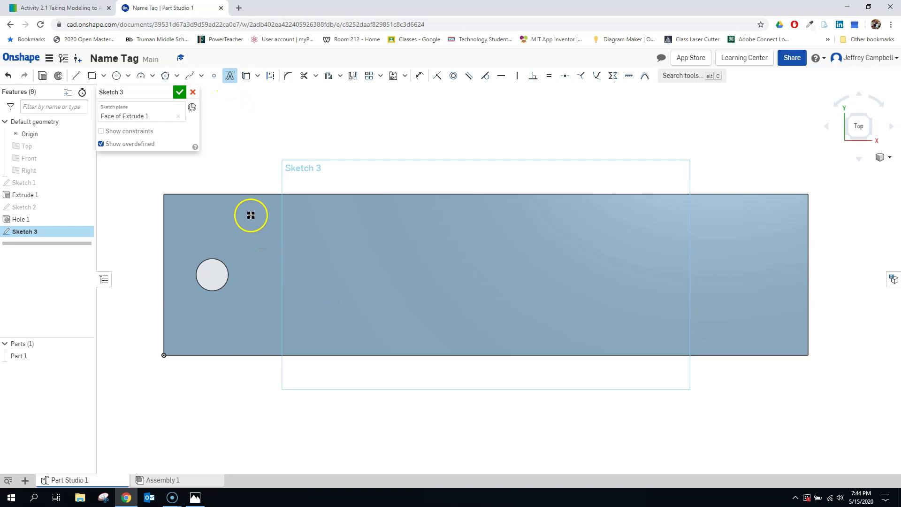
drag(249, 213, 785, 335)
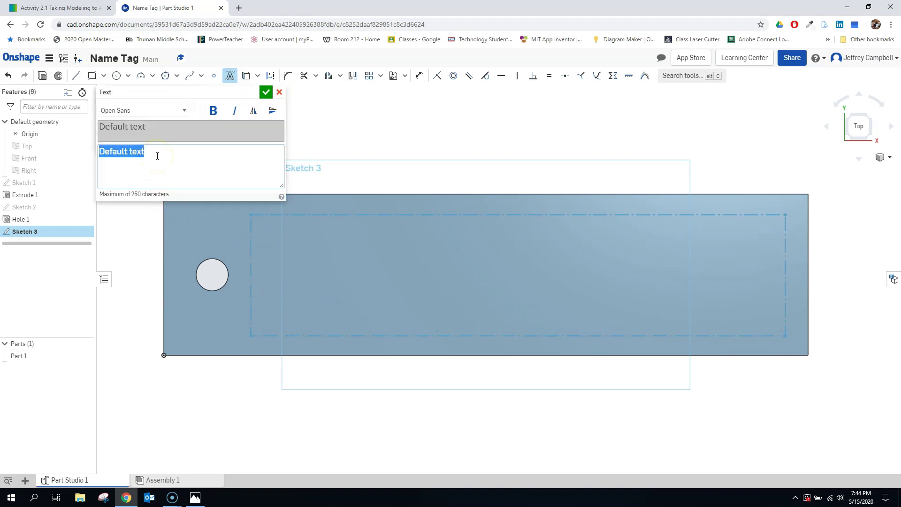
text(MythBadger)
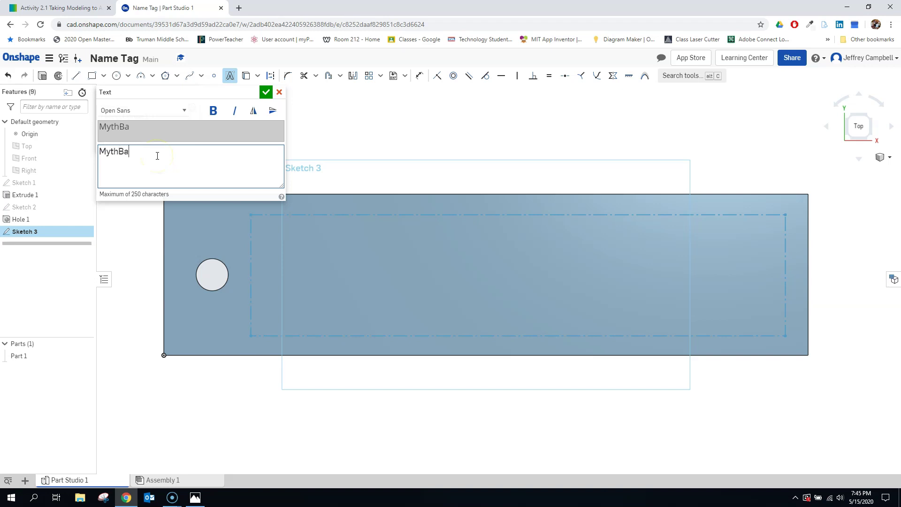
- Try several fonts, settle on Roboto Slab, and confirm the MythBadger text
click(167, 152)
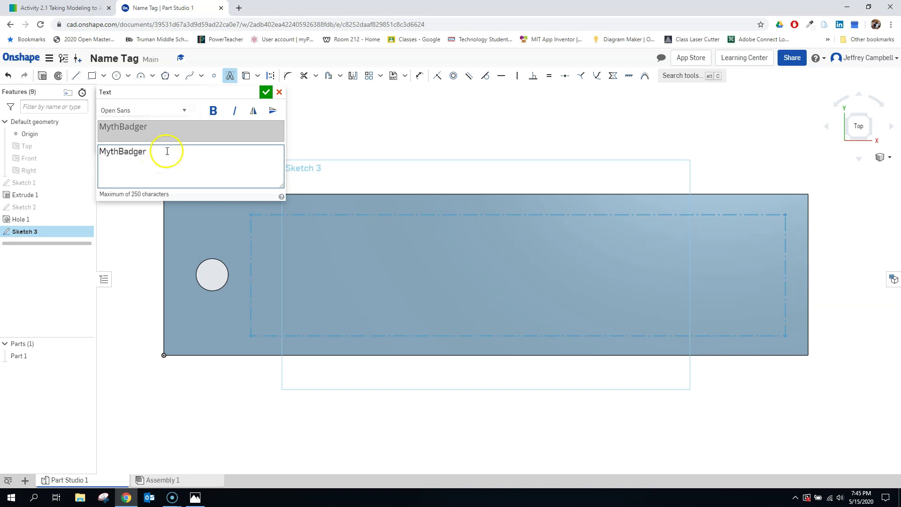
click(182, 111)
click(182, 137)
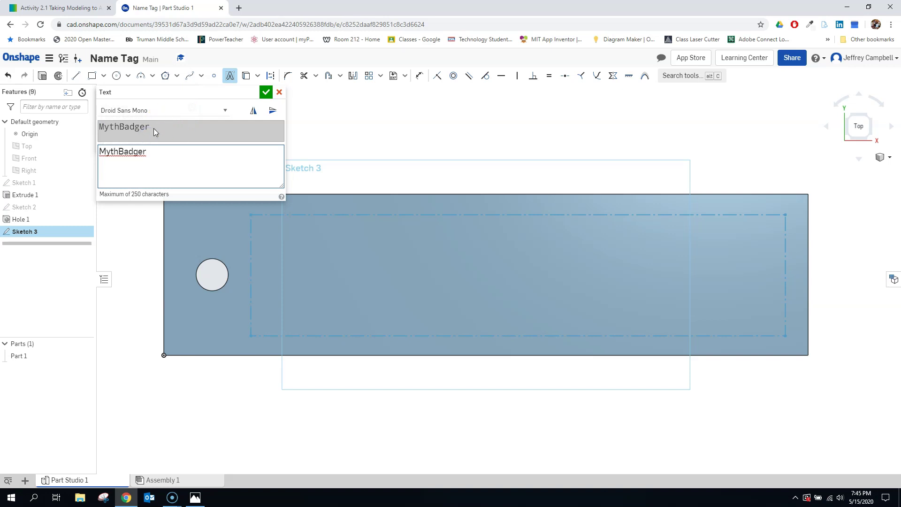
click(177, 113)
click(158, 123)
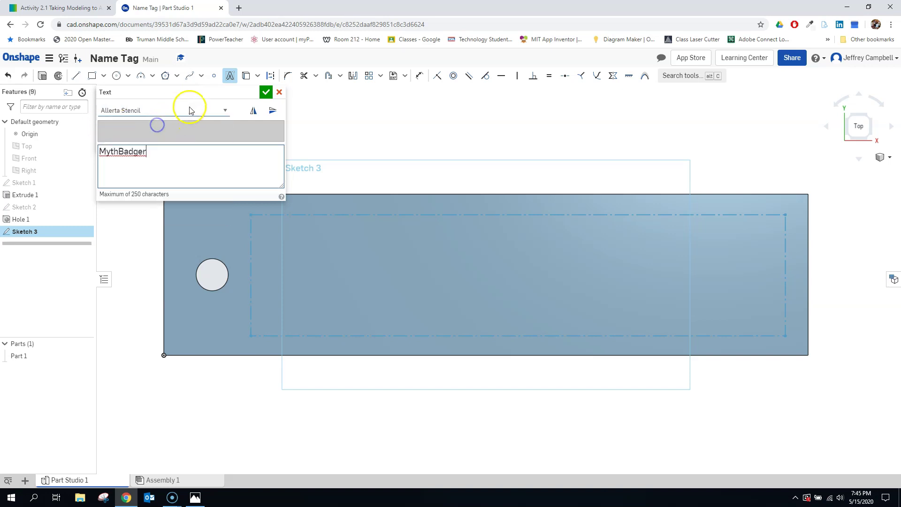
click(190, 110)
click(155, 132)
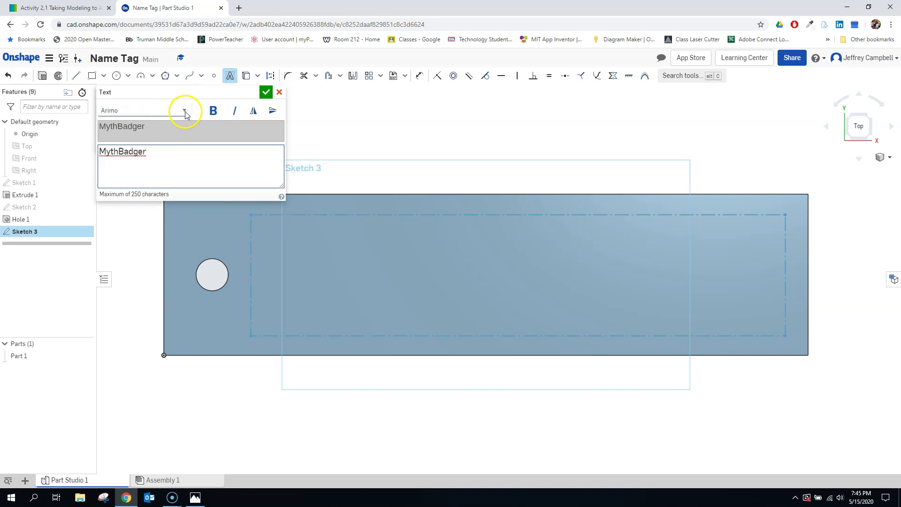
click(185, 111)
click(141, 164)
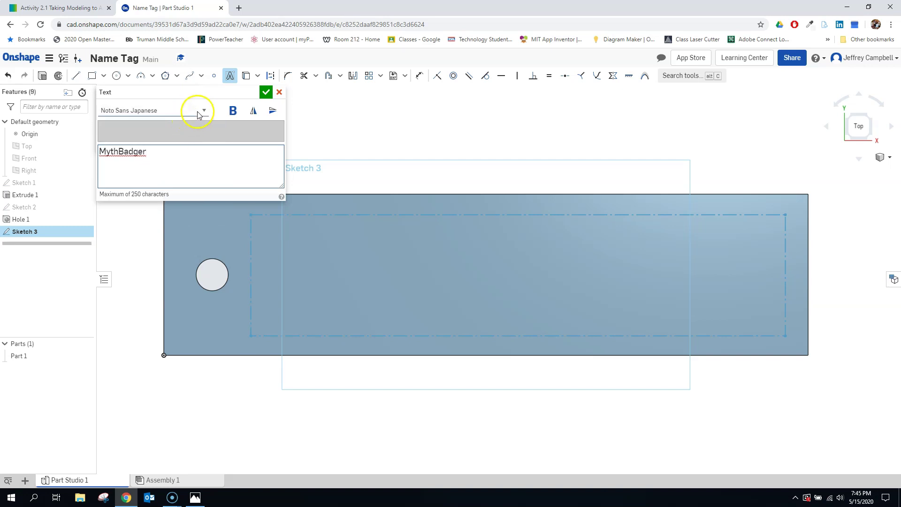
click(197, 111)
click(142, 181)
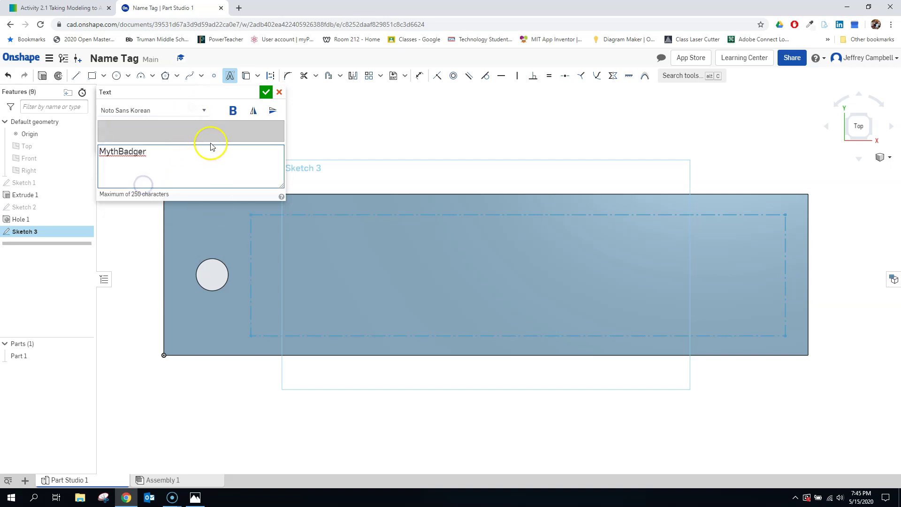
click(202, 111)
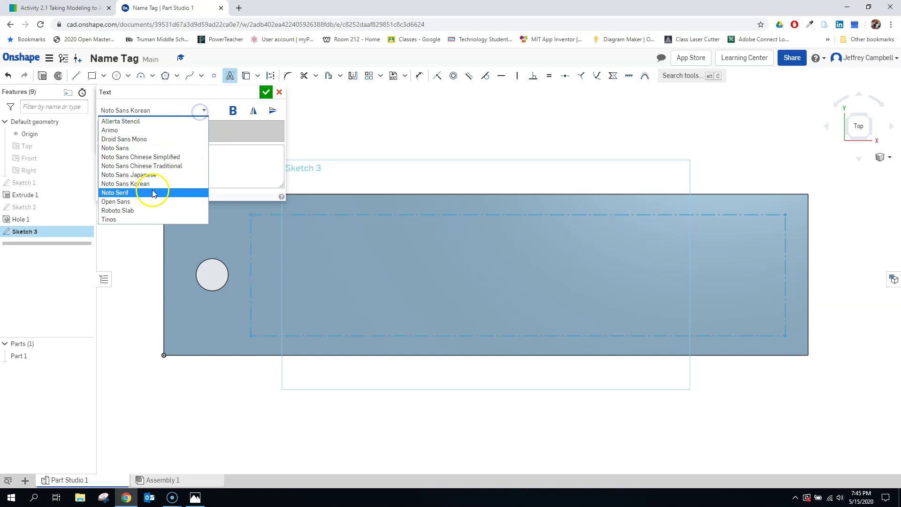
click(143, 214)
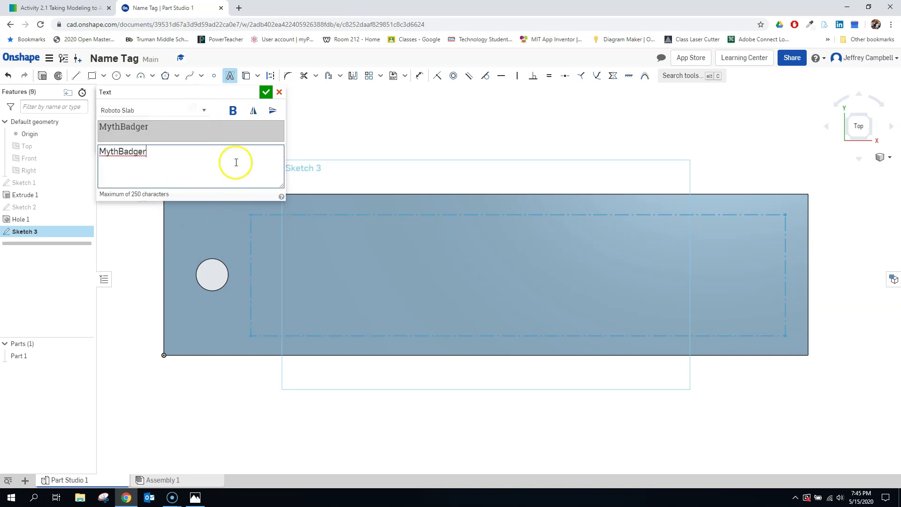
click(267, 93)
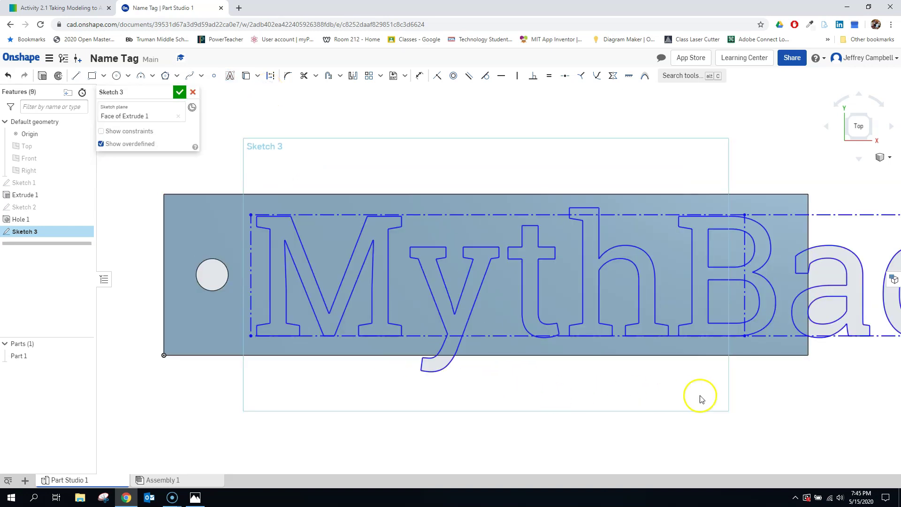
- Inspect the MythBadger text running past the plate's right end
scroll(763, 390, down, 3)
scroll(793, 404, down, 1)
mouse_move(818, 418)
right_down()
mouse_move(598, 389)
mouse_move(558, 366)
right_up()
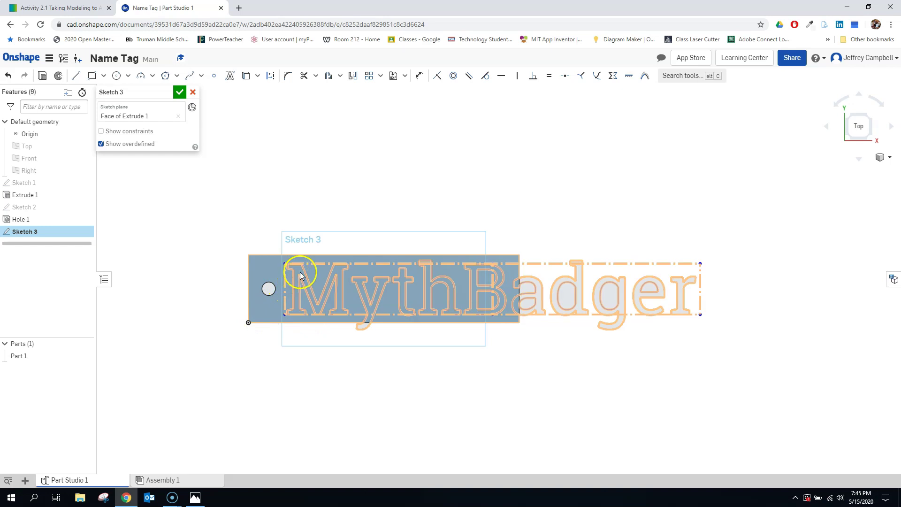
click(323, 285)
click(346, 325)
scroll(521, 349, down, 2)
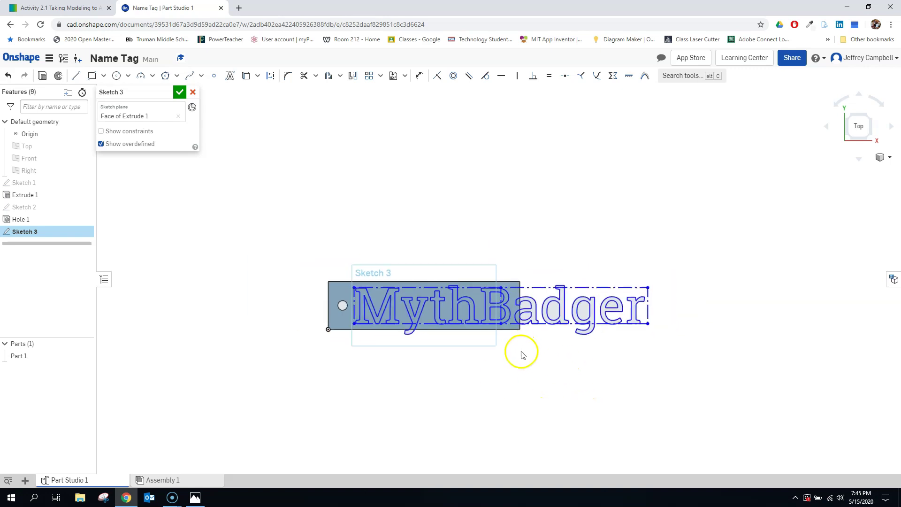
scroll(521, 353, up, 2)
scroll(515, 347, up, 2)
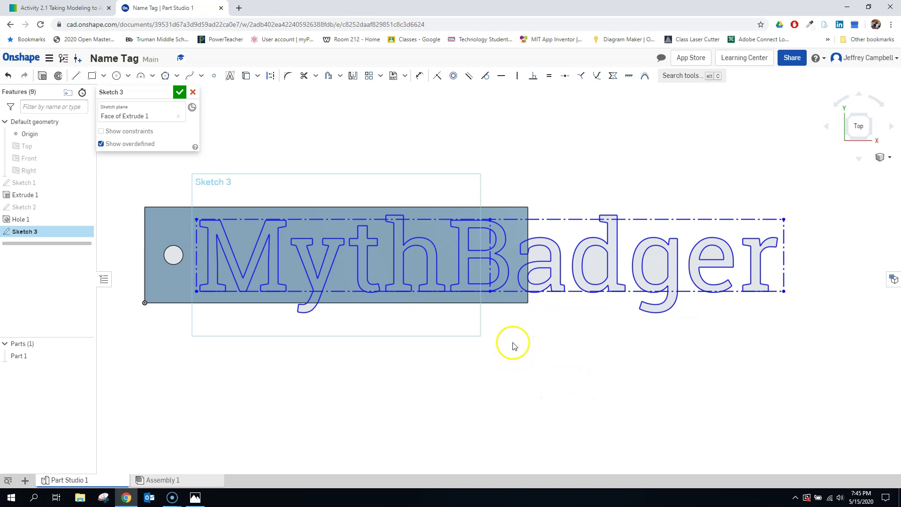
mouse_move(514, 346)
middle_down()
mouse_move(573, 384)
mouse_move(555, 390)
middle_up()
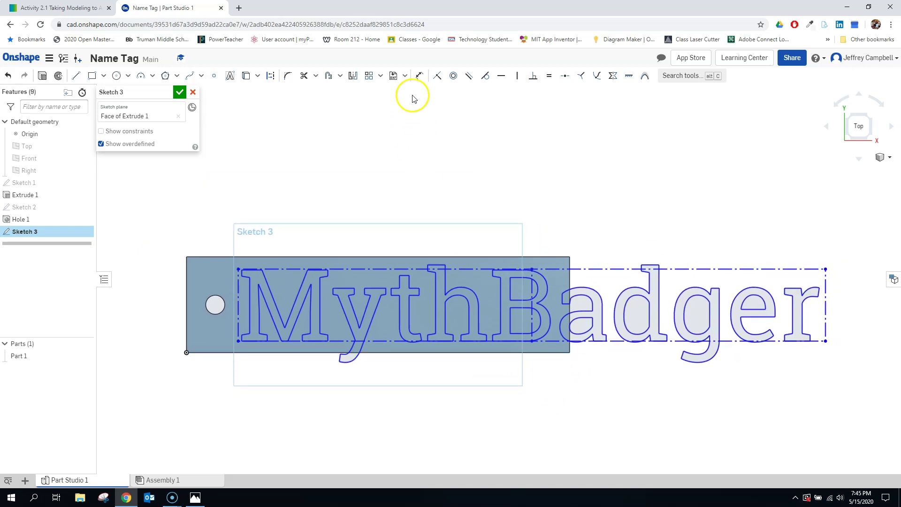
click(420, 78)
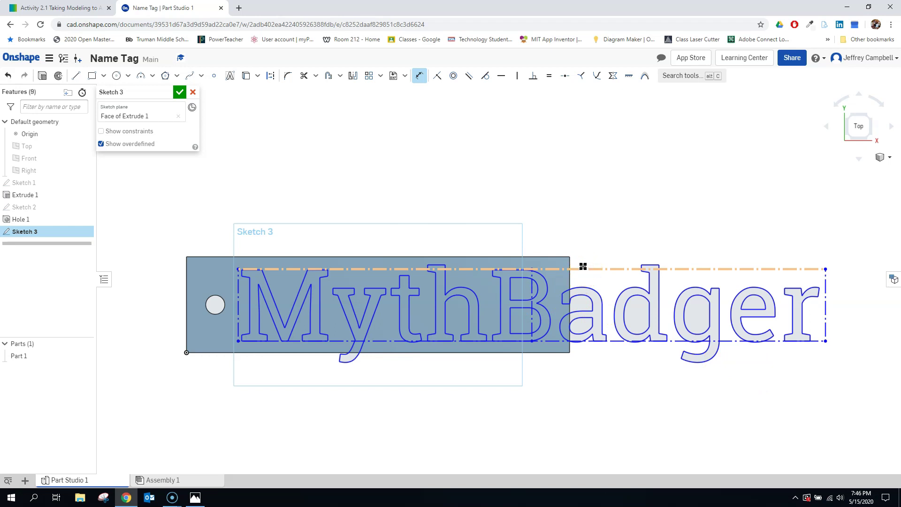
- Dimension the MythBadger text's top line to an 80 mm width
mouse_move(582, 266)
mouse_down()
mouse_move(393, 268)
mouse_move(594, 267)
mouse_up()
click(594, 268)
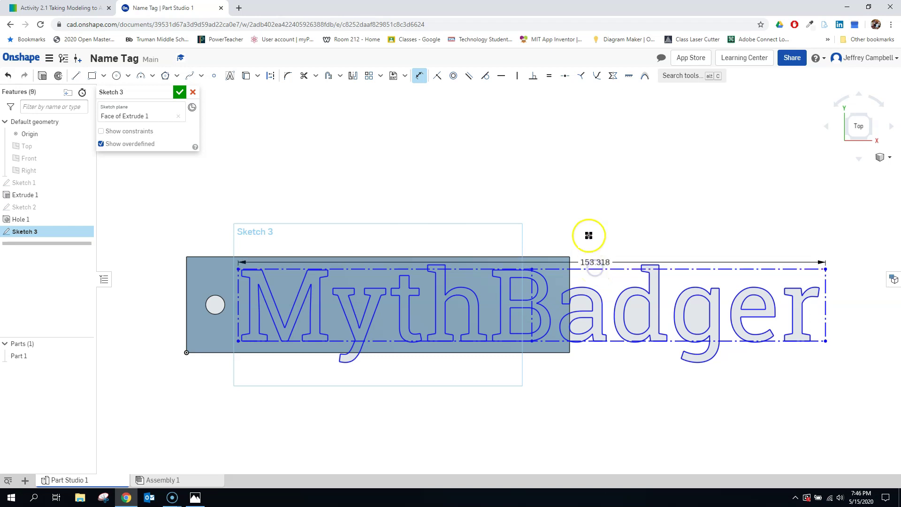
click(565, 193)
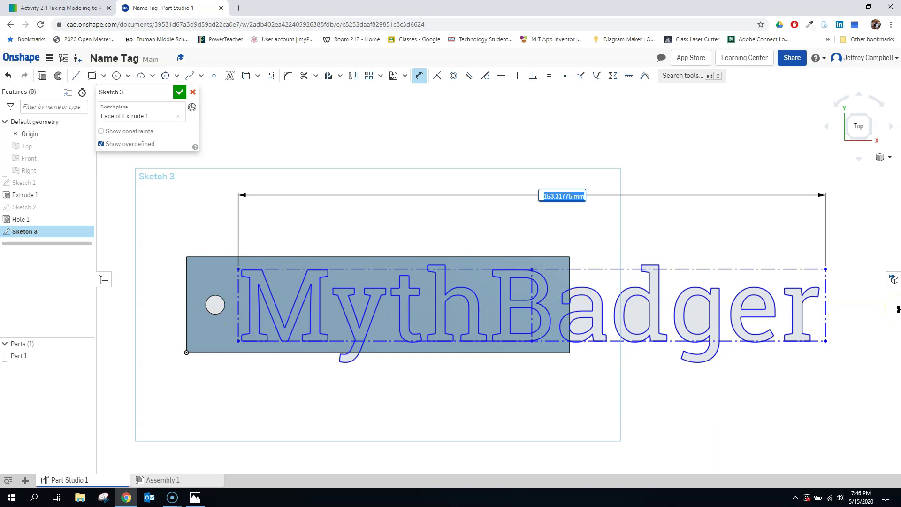
text(80)
key(Return)
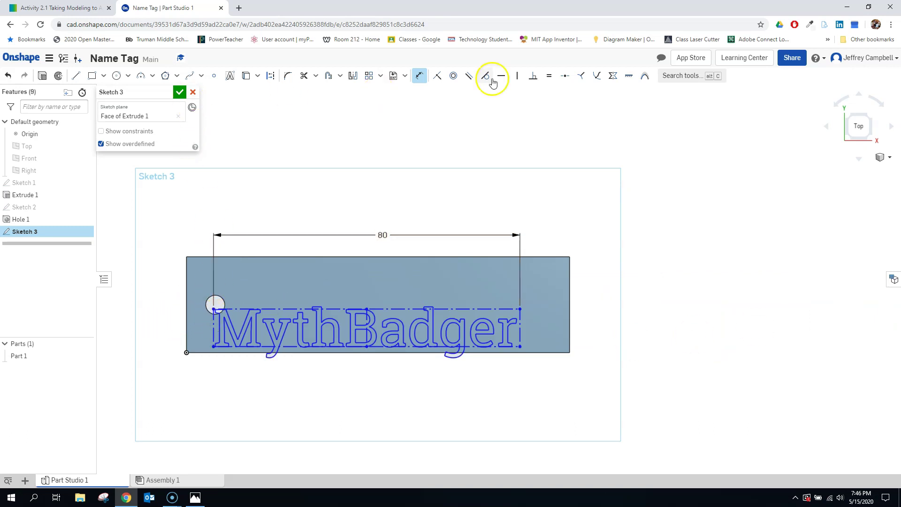
- Drag the MythBadger text rightward, away from the key hole
click(420, 76)
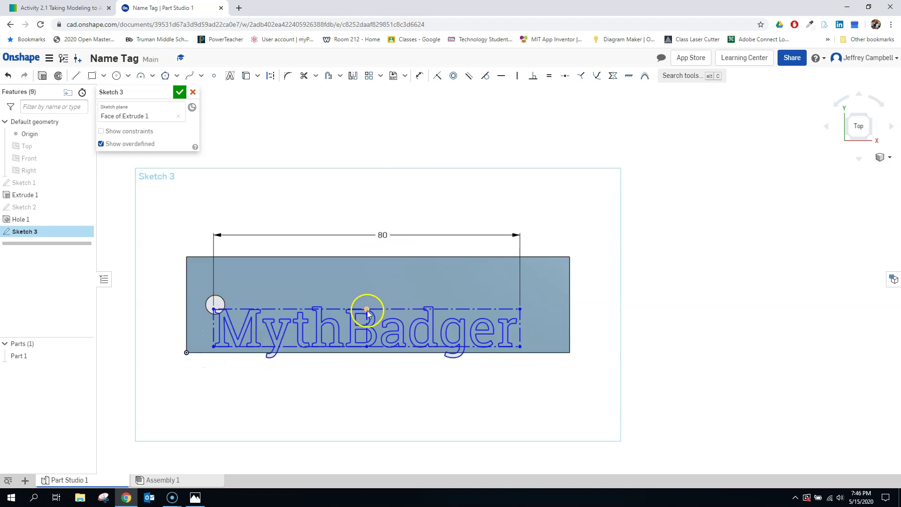
drag(375, 307, 393, 285)
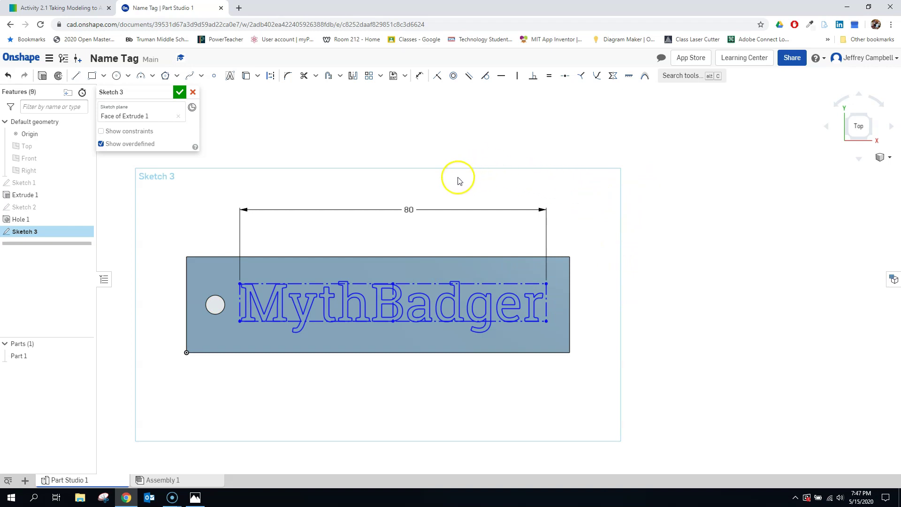
- Dimension the text's right edge 5 mm from the plate's right edge
click(419, 78)
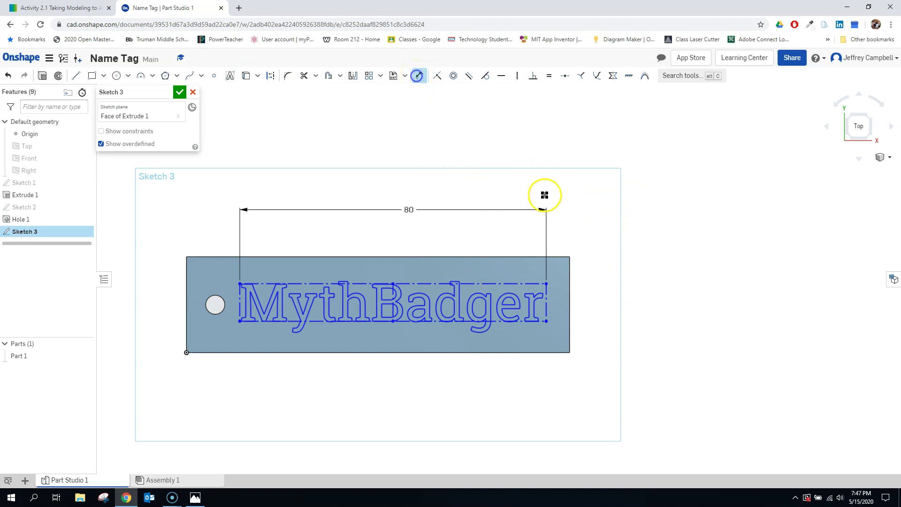
click(547, 304)
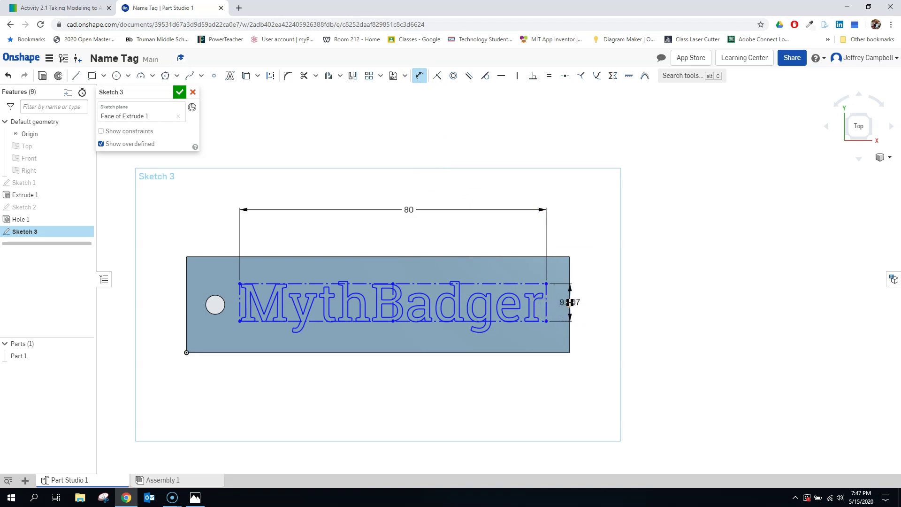
click(565, 257)
click(602, 241)
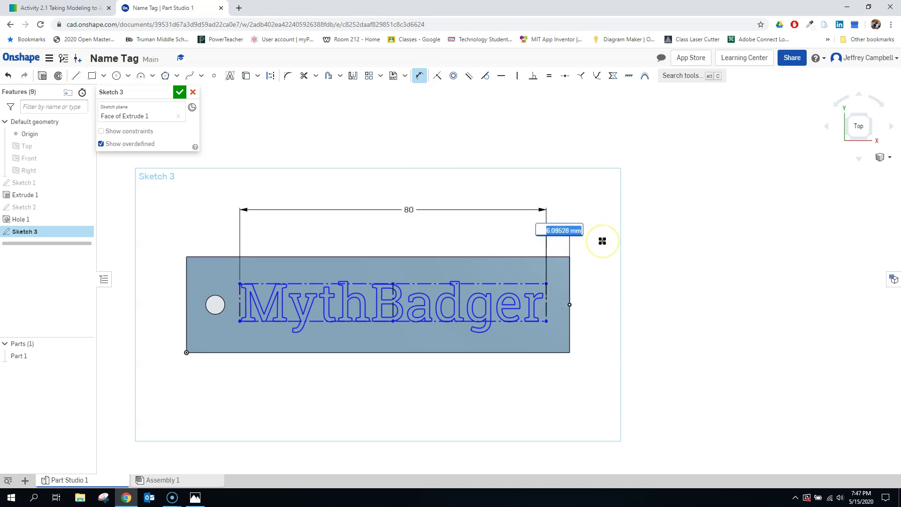
text(5)
key(Return)
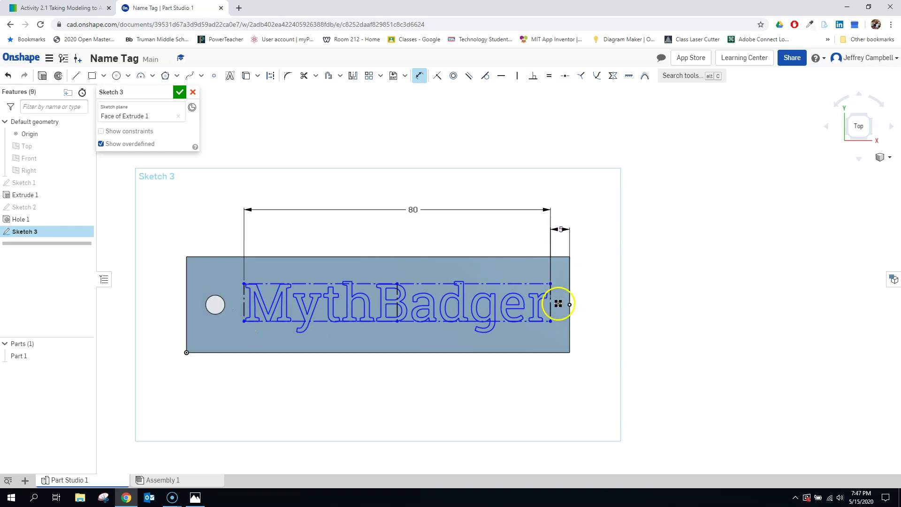
- Dimension the text's top 7.5 mm below the plate's top edge and close Sketch 3
key(d)
click(425, 283)
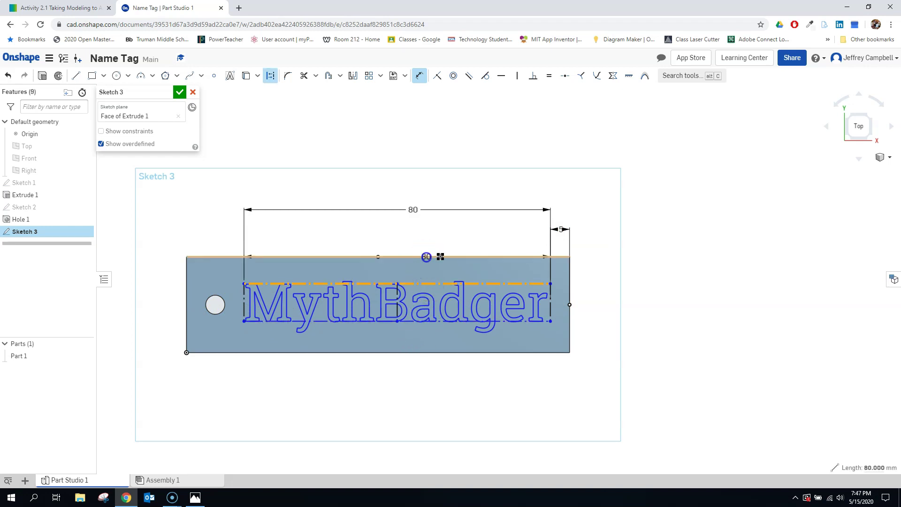
click(425, 257)
click(600, 272)
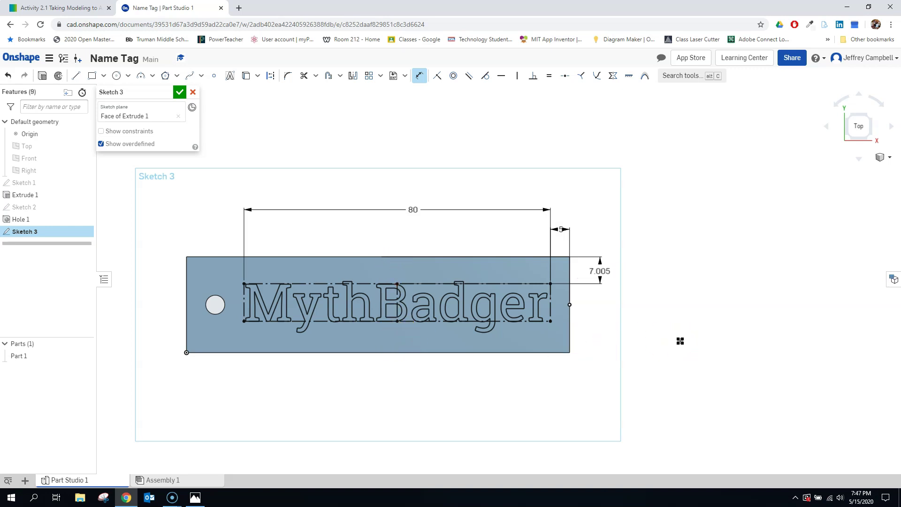
key(Return)
click(674, 342)
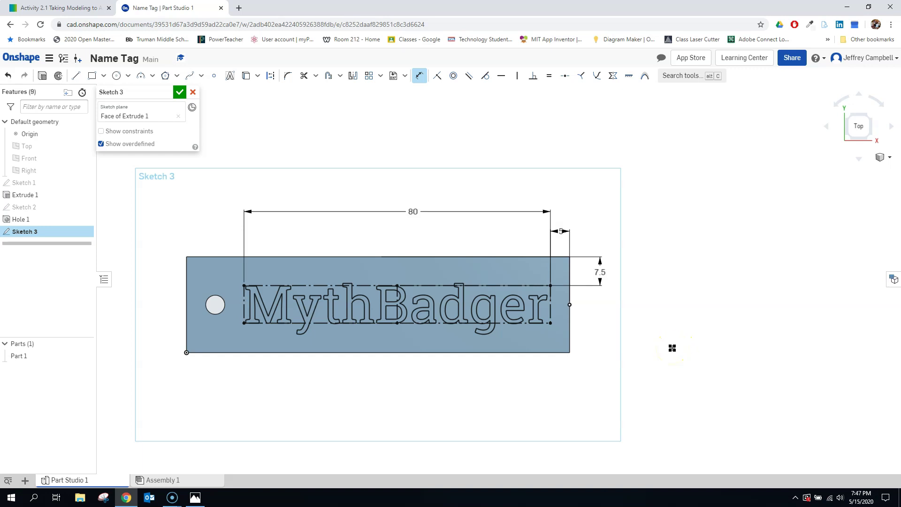
click(180, 92)
click(870, 137)
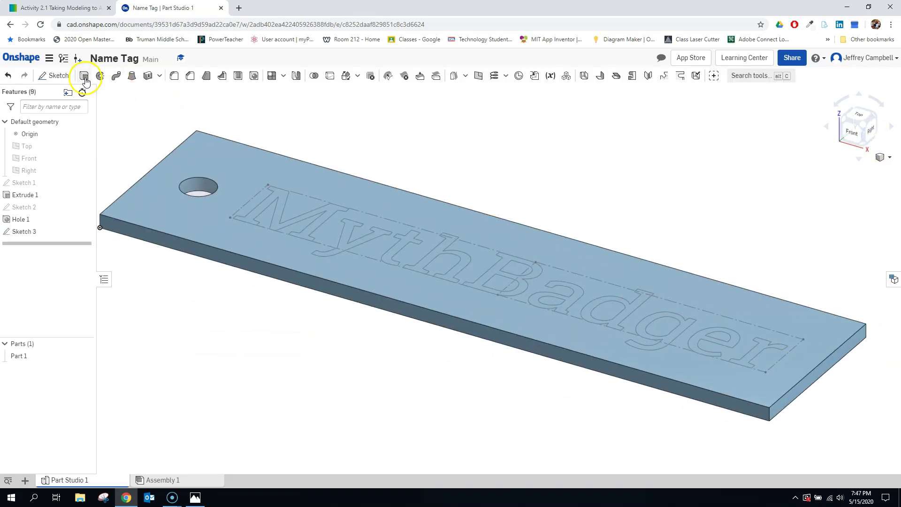
click(84, 77)
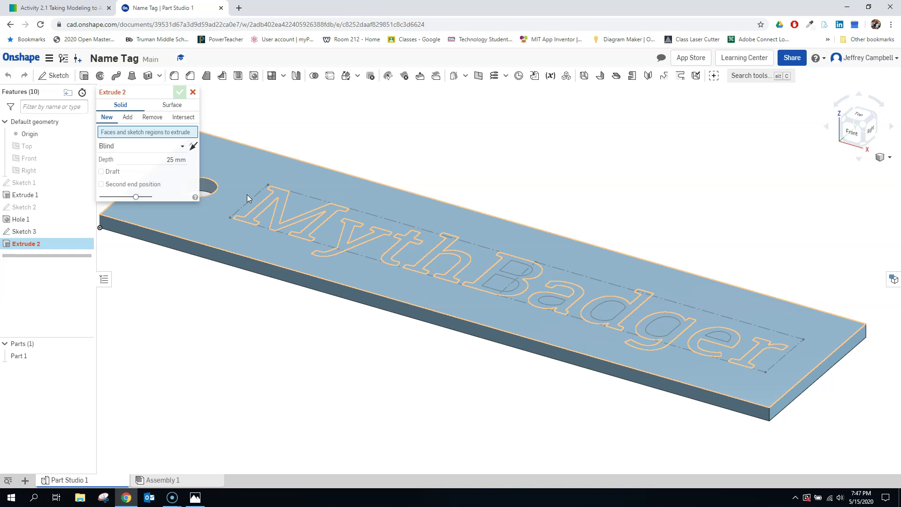
click(247, 194)
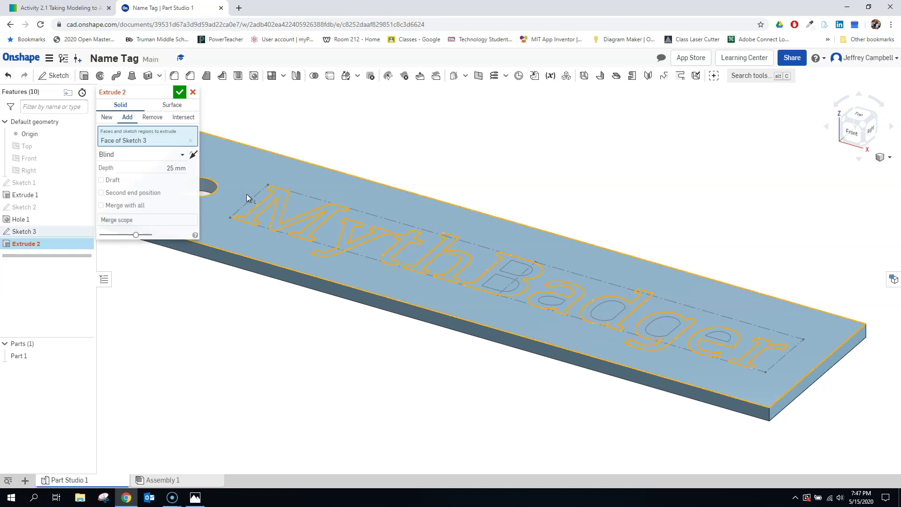
right_drag(247, 194, 599, 170)
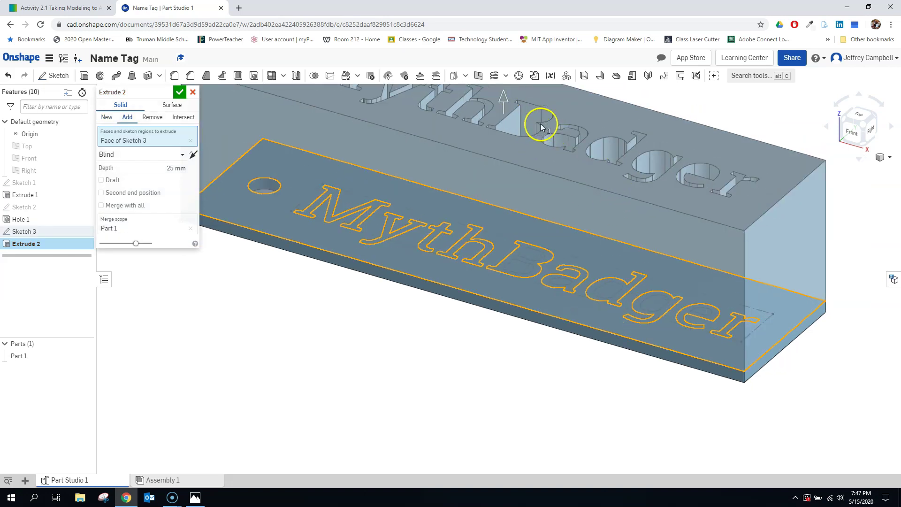
click(193, 92)
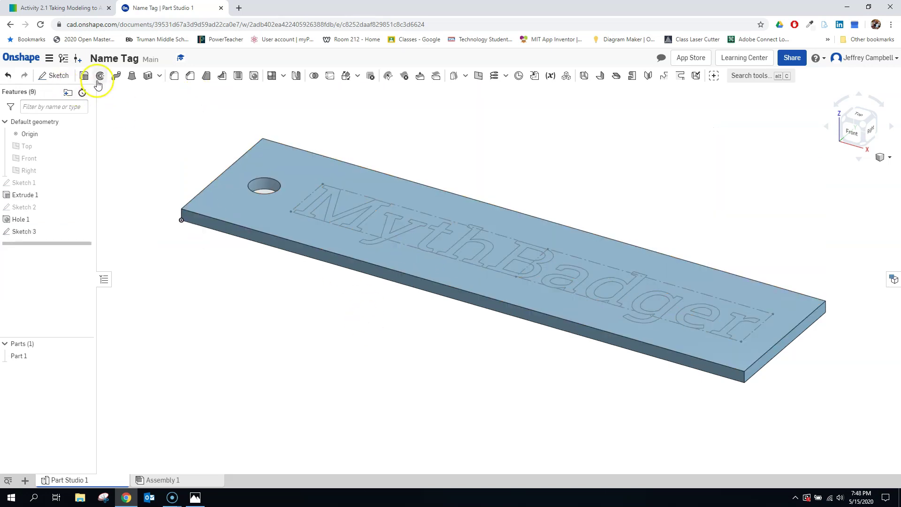
- Extrude all the Sketch 3 MythBadger letters 4 mm upward as an Add to the plate
click(84, 75)
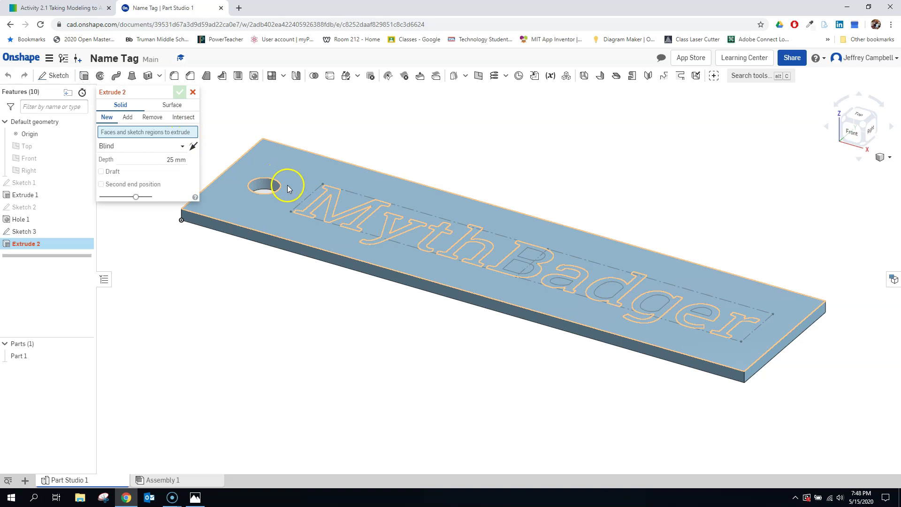
click(316, 201)
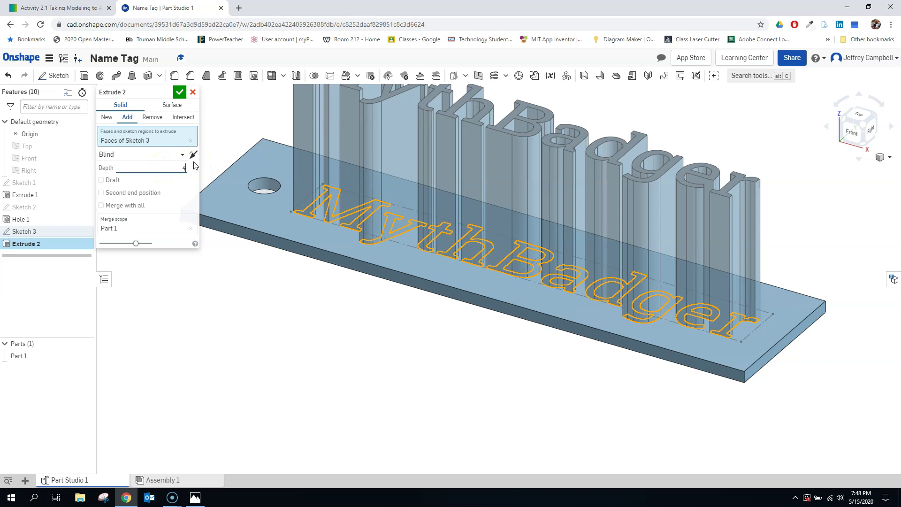
key(Return)
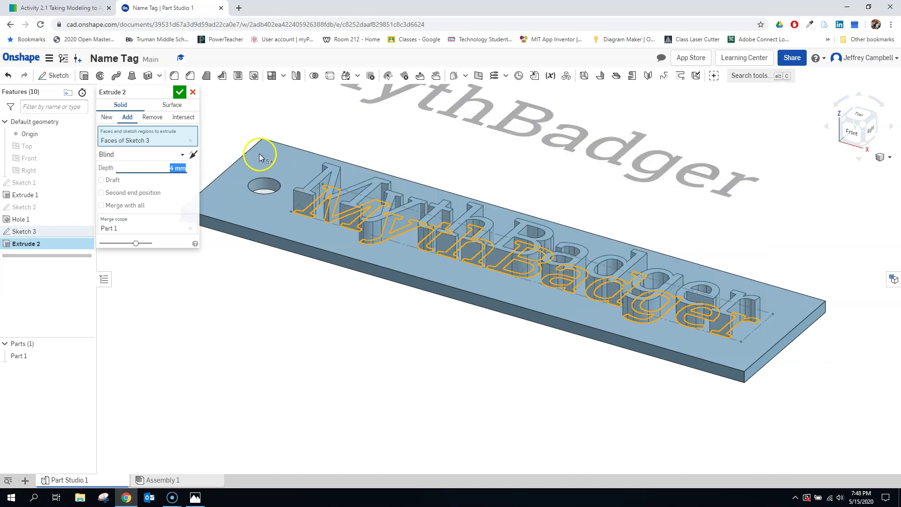
click(179, 92)
right_drag(740, 155, 769, 183)
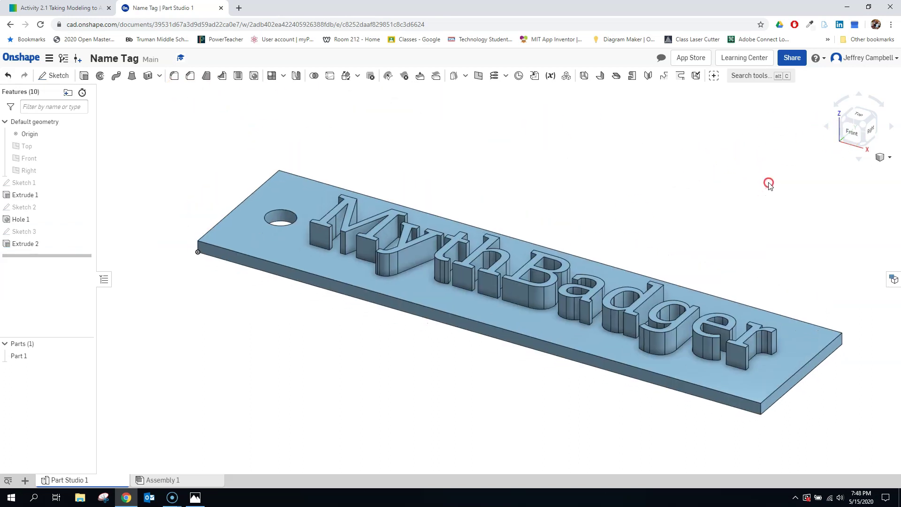
click(868, 128)
click(863, 126)
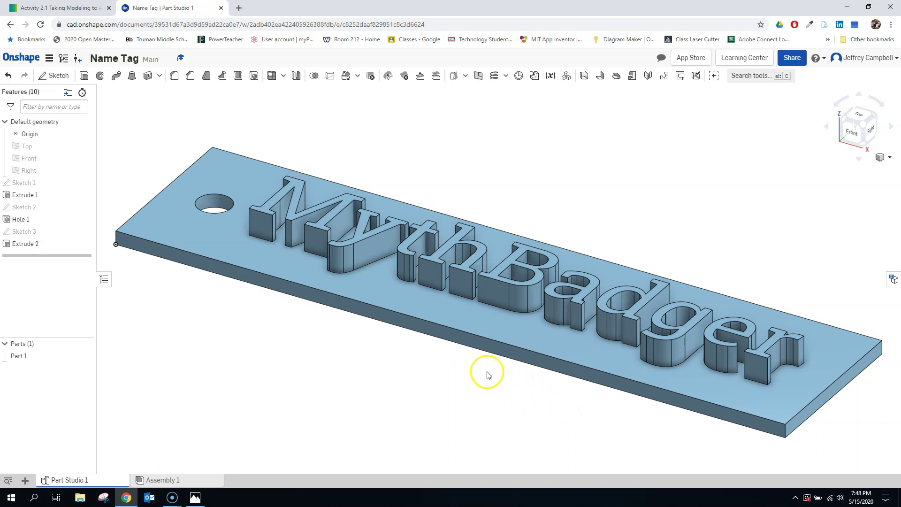
middle_drag(424, 375, 435, 374)
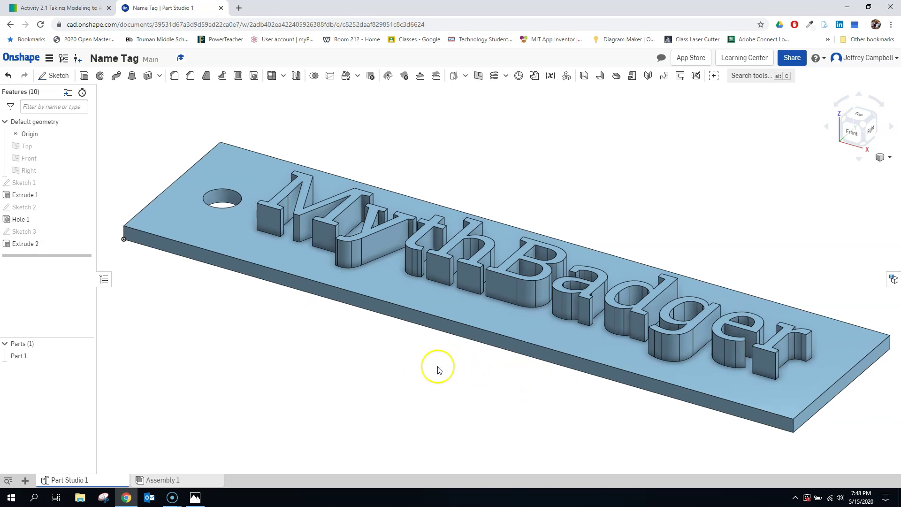